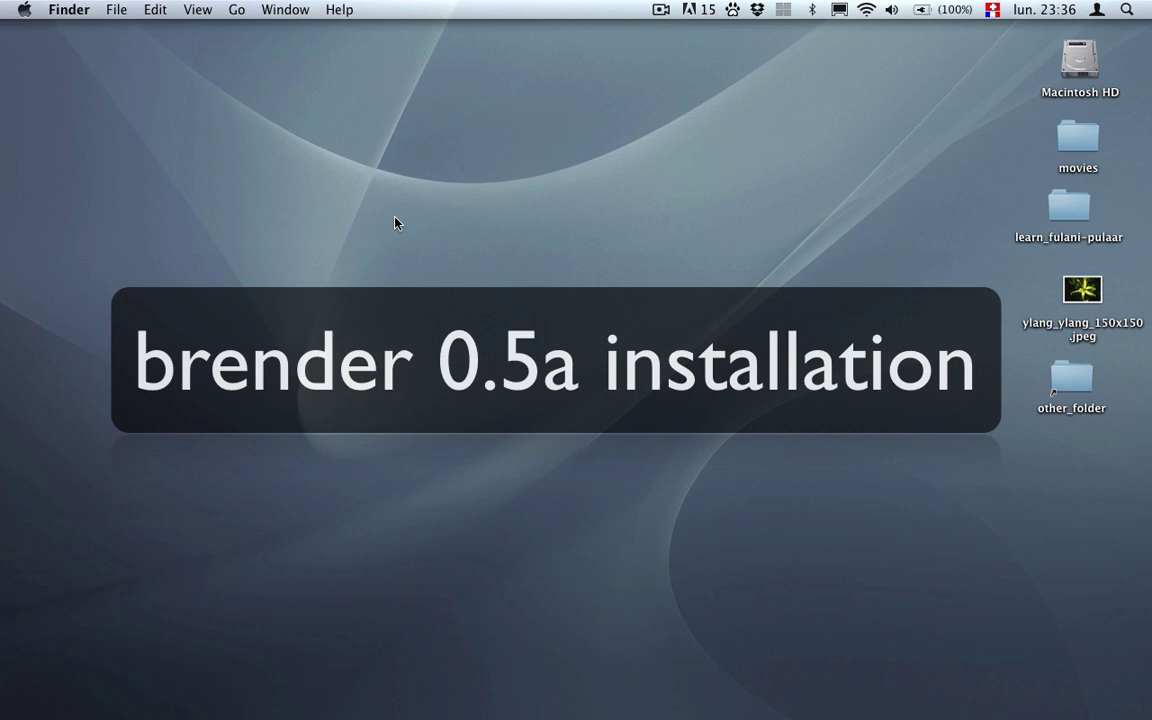
Download the brender project's master ZIP archive from its project page in Chrome.
key(super+Tab)
key(super+Tab)
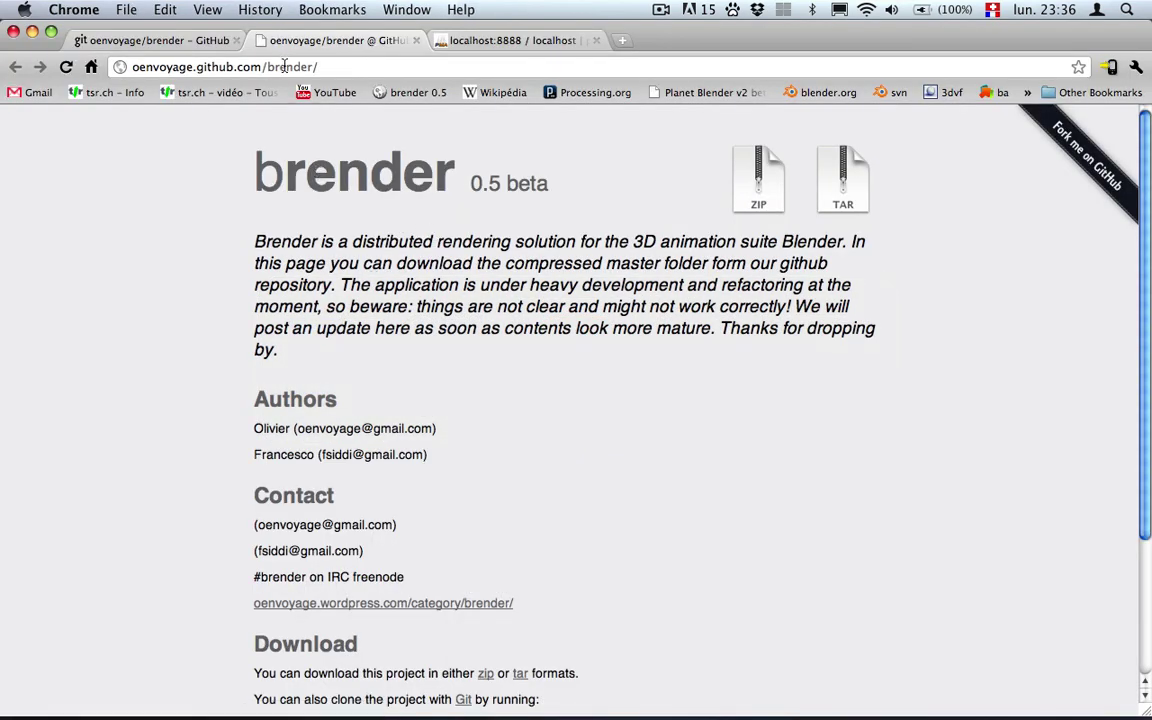
click(256, 63)
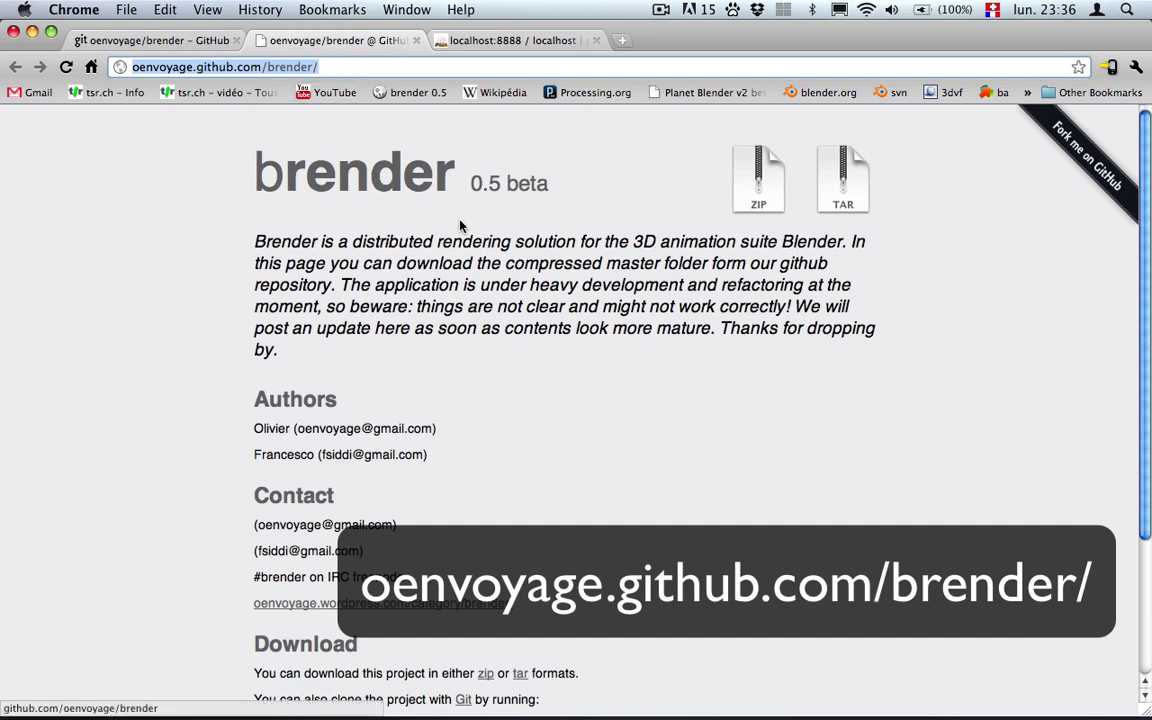
scroll(563, 322, down, 3)
scroll(563, 322, up, 3)
scroll(563, 322, down, 4)
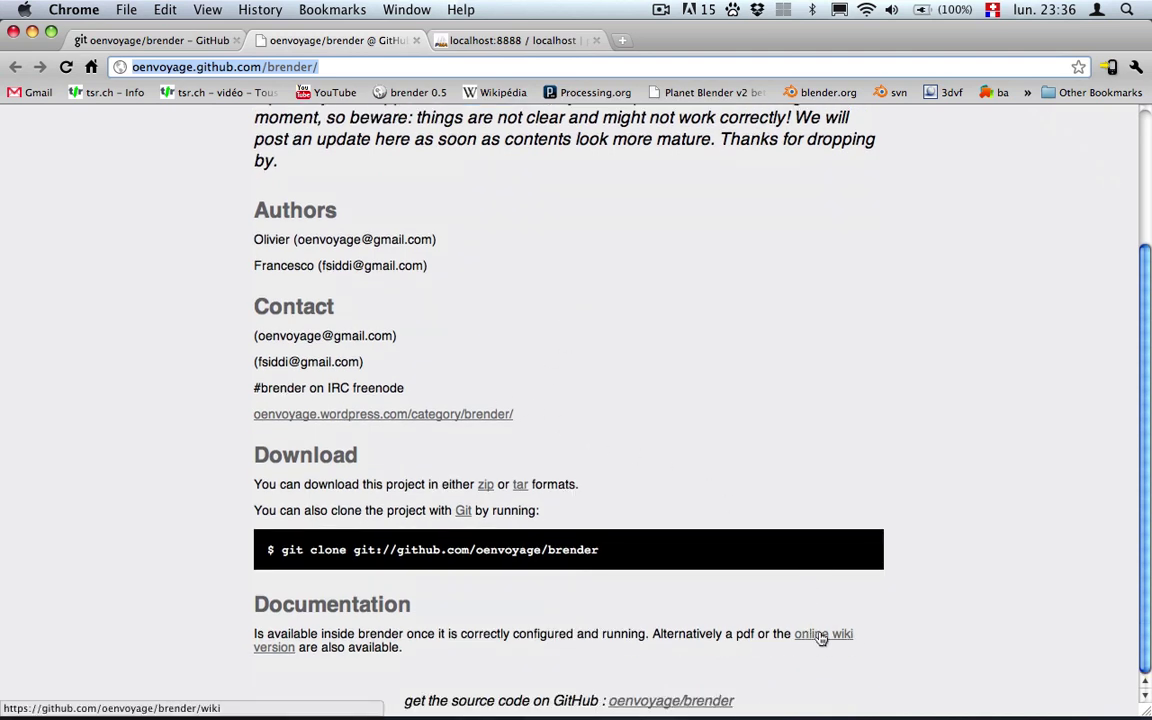
scroll(598, 638, up, 4)
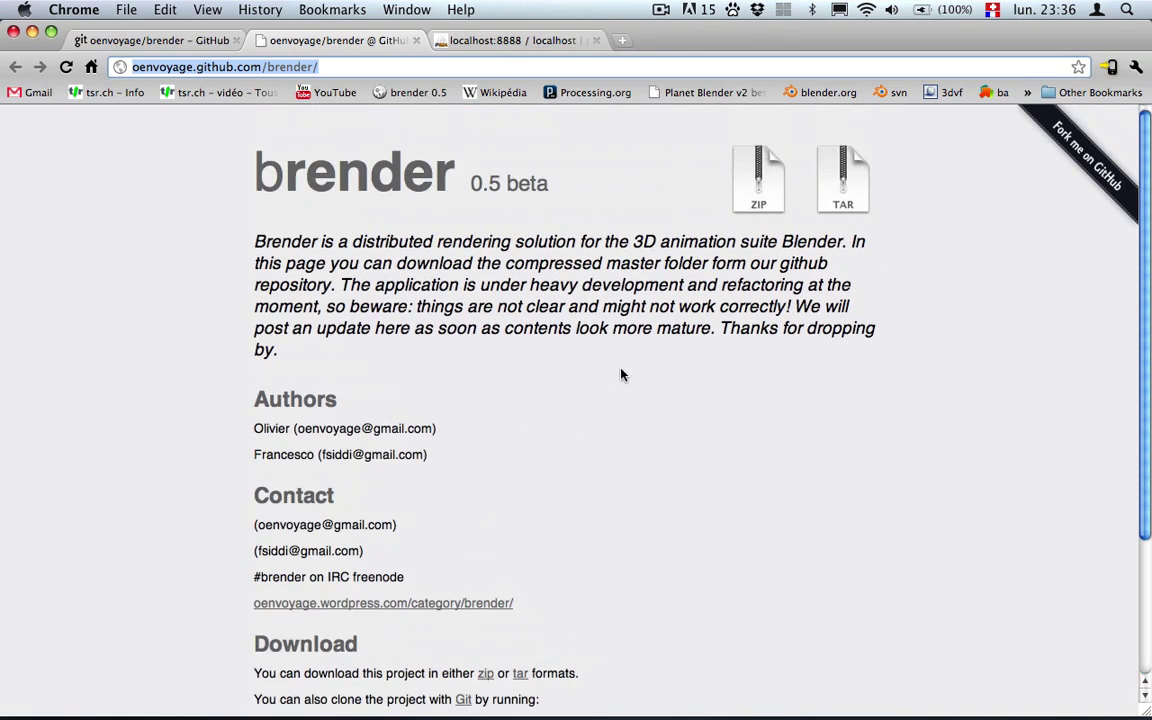
click(765, 177)
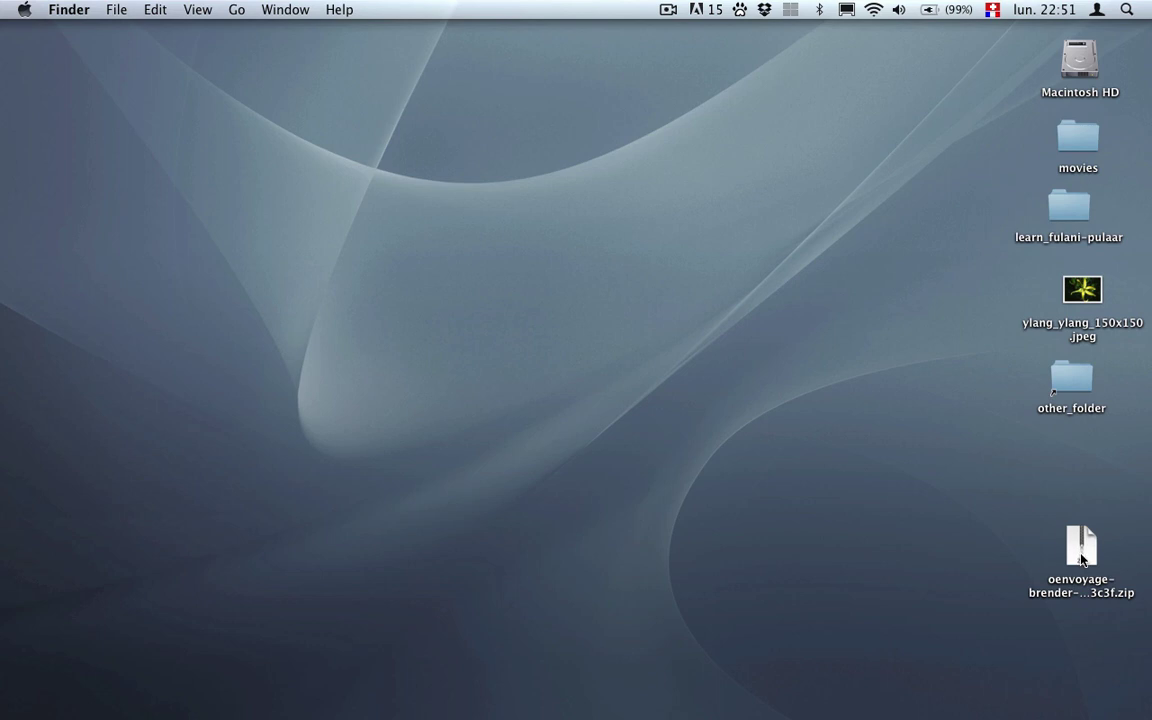
Unzip the archive and rename the extracted folder to 'brender'.
double_click(1081, 556)
drag(1085, 548, 1063, 467)
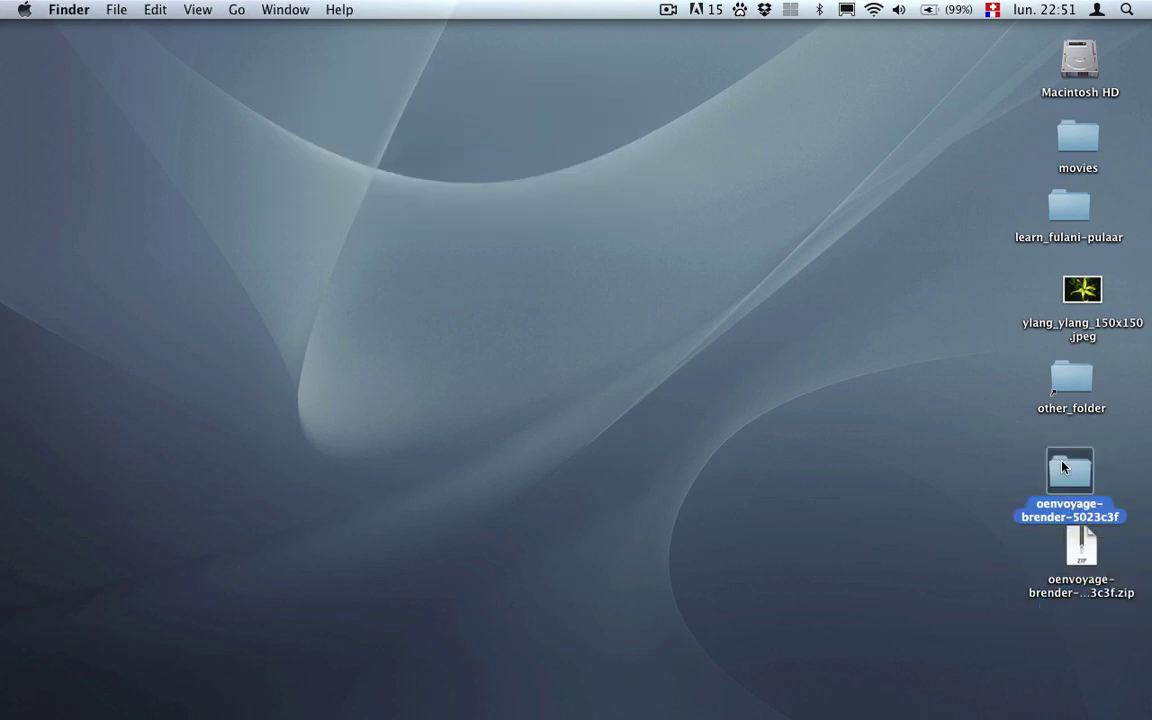
key(Return)
text(brender)
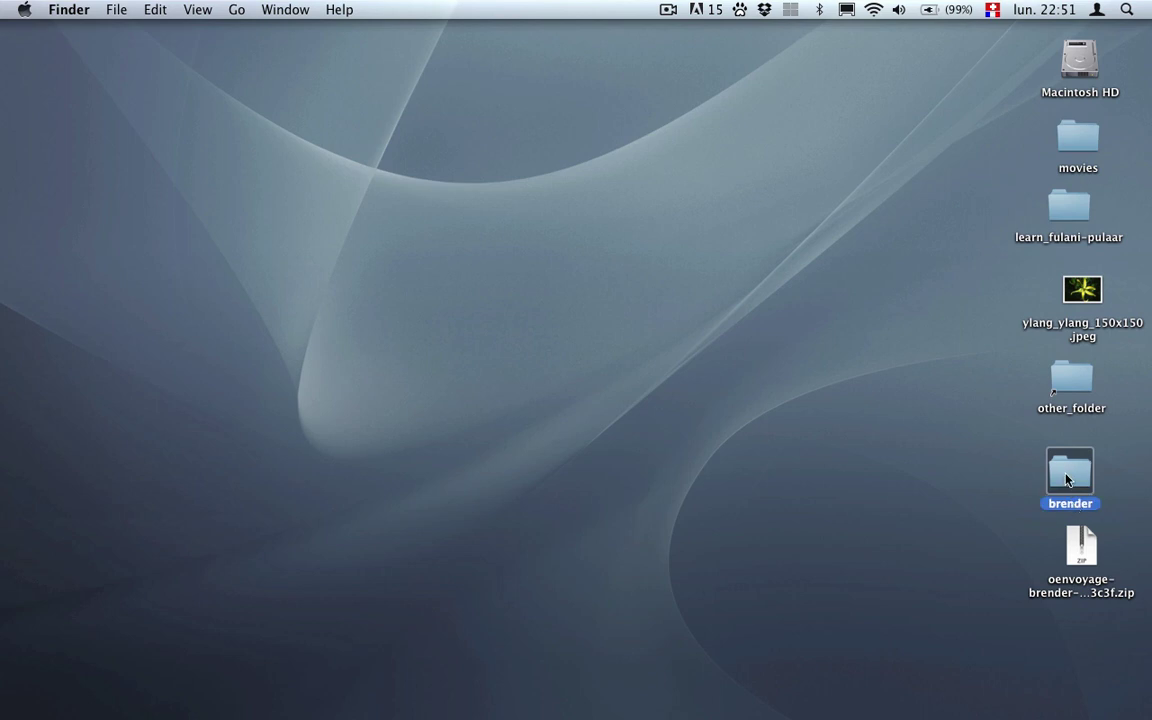
Move the downloaded ZIP archive to the Trash and clear the desktop selection.
click(1083, 550)
key(super+BackSpace)
click(1069, 475)
click(1013, 473)
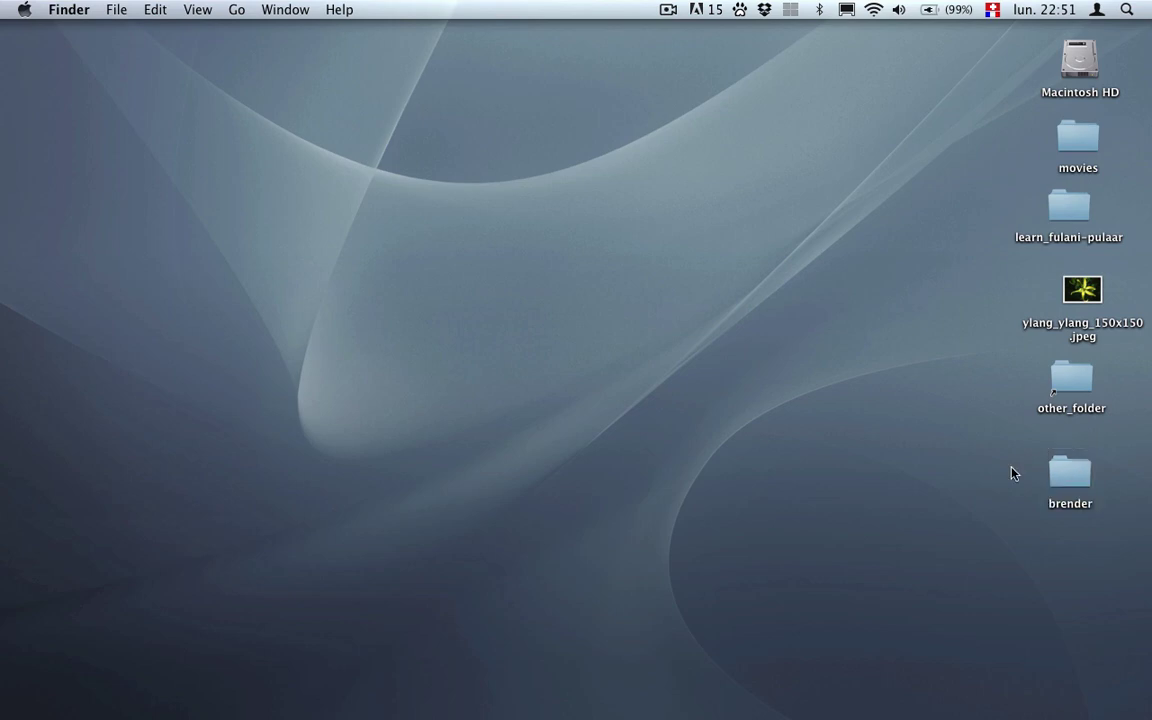
Set MAMP's Apache document root to Desktop/brender and restart the servers.
key(super+Tab)
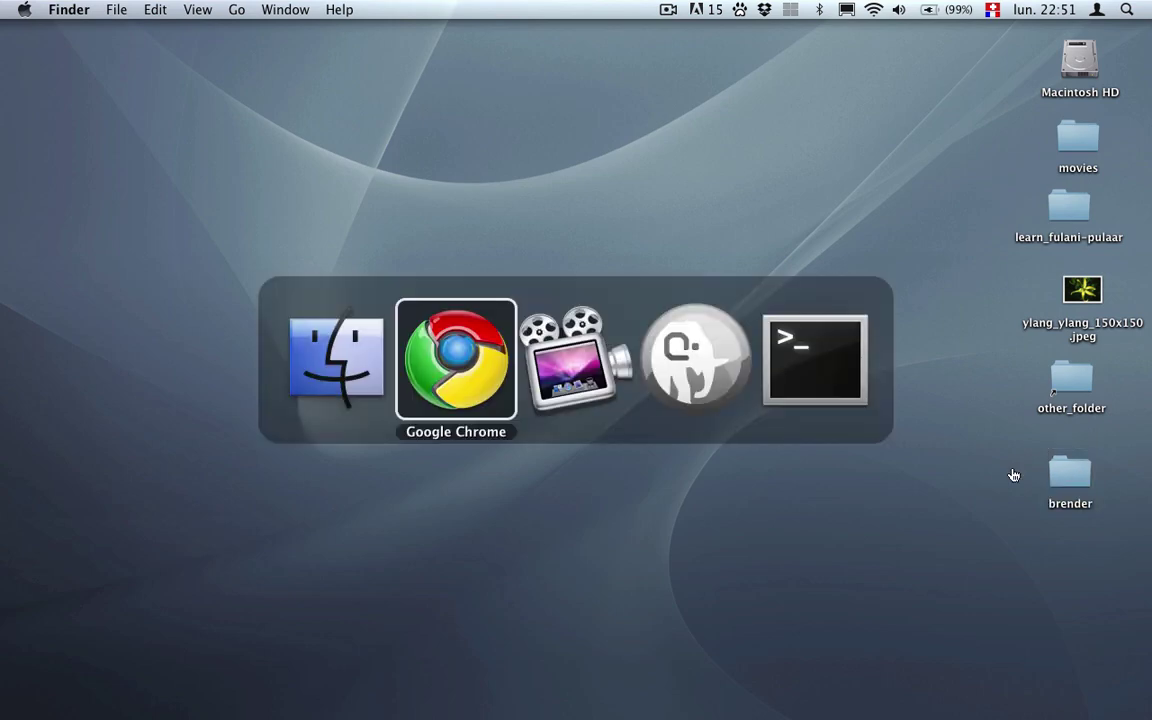
key(super+Tab)
key(super+Tab)
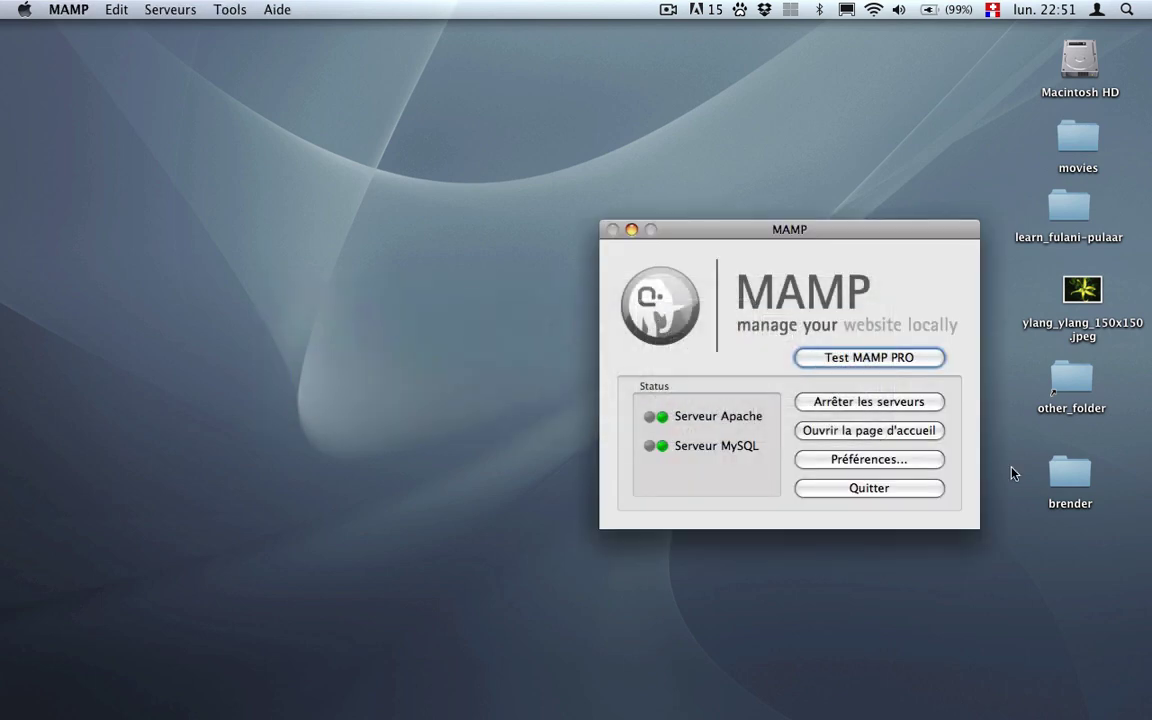
click(845, 461)
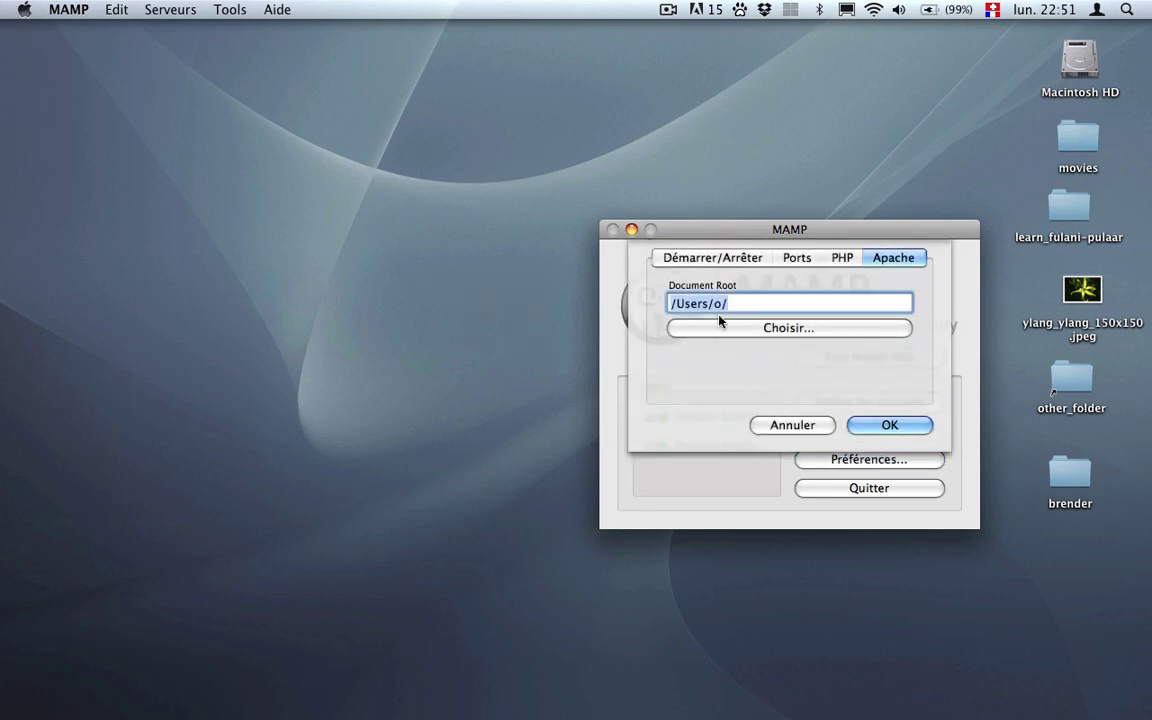
click(766, 327)
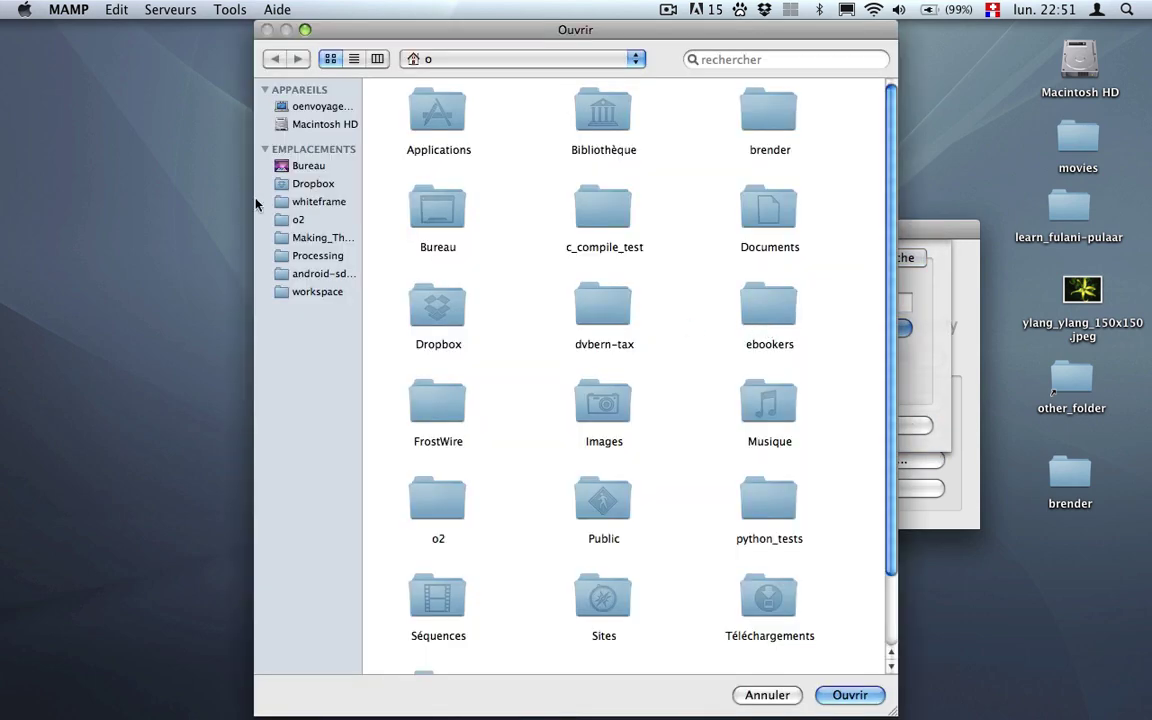
click(308, 166)
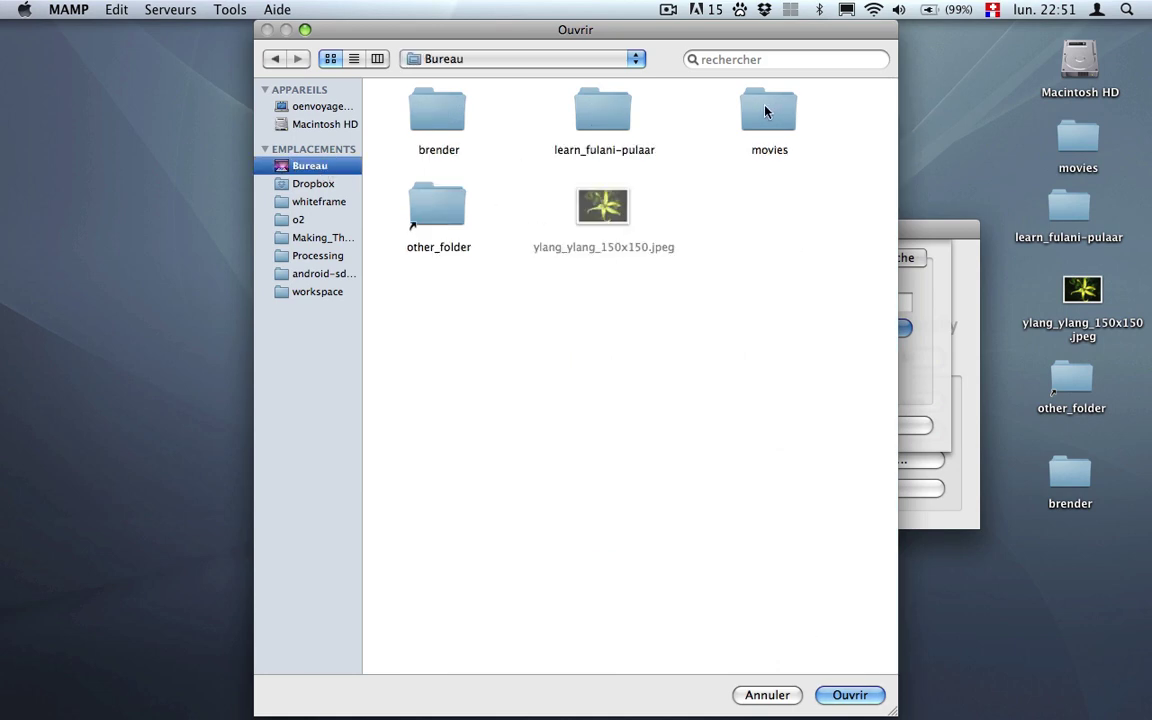
click(450, 114)
key(Return)
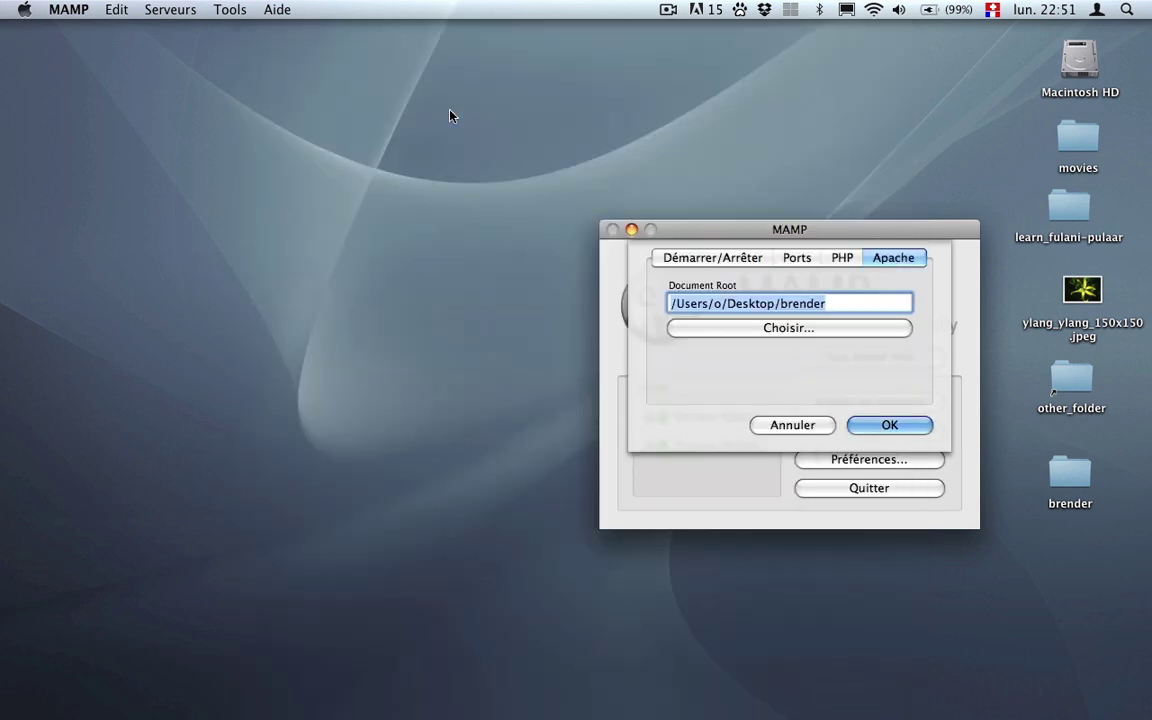
click(874, 425)
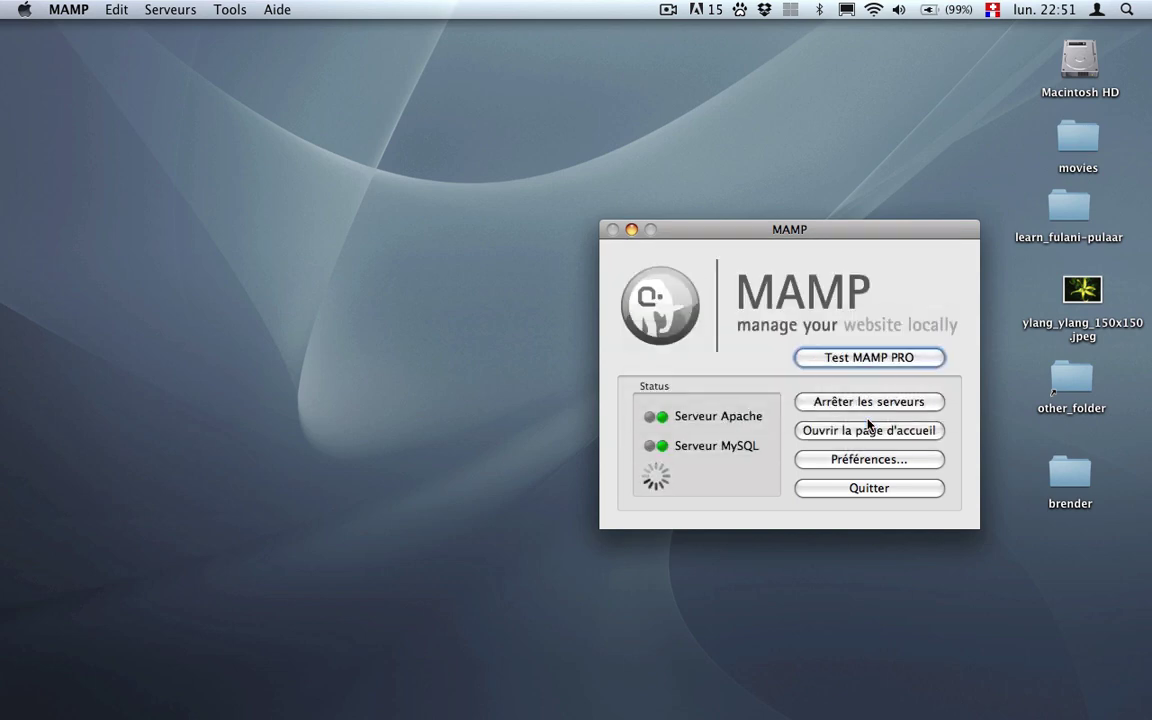
Bring Chrome forward and load localhost:8888 from the local server.
mouse_move(285, 717)
click(199, 624)
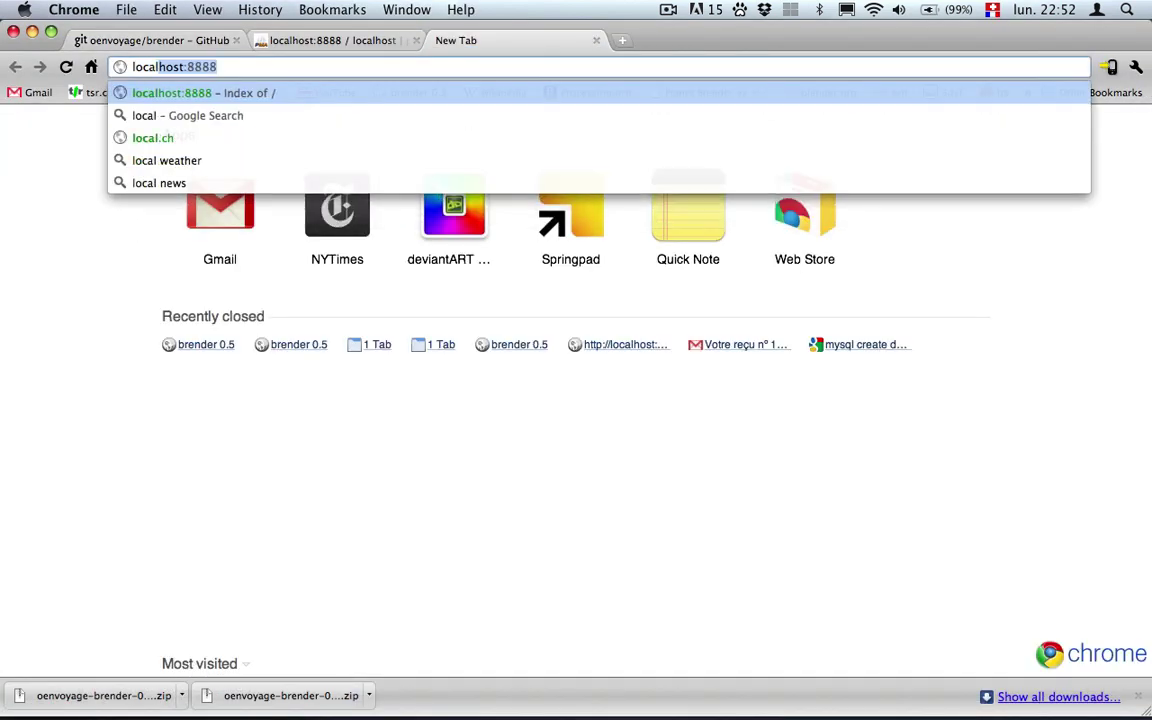
key(Return)
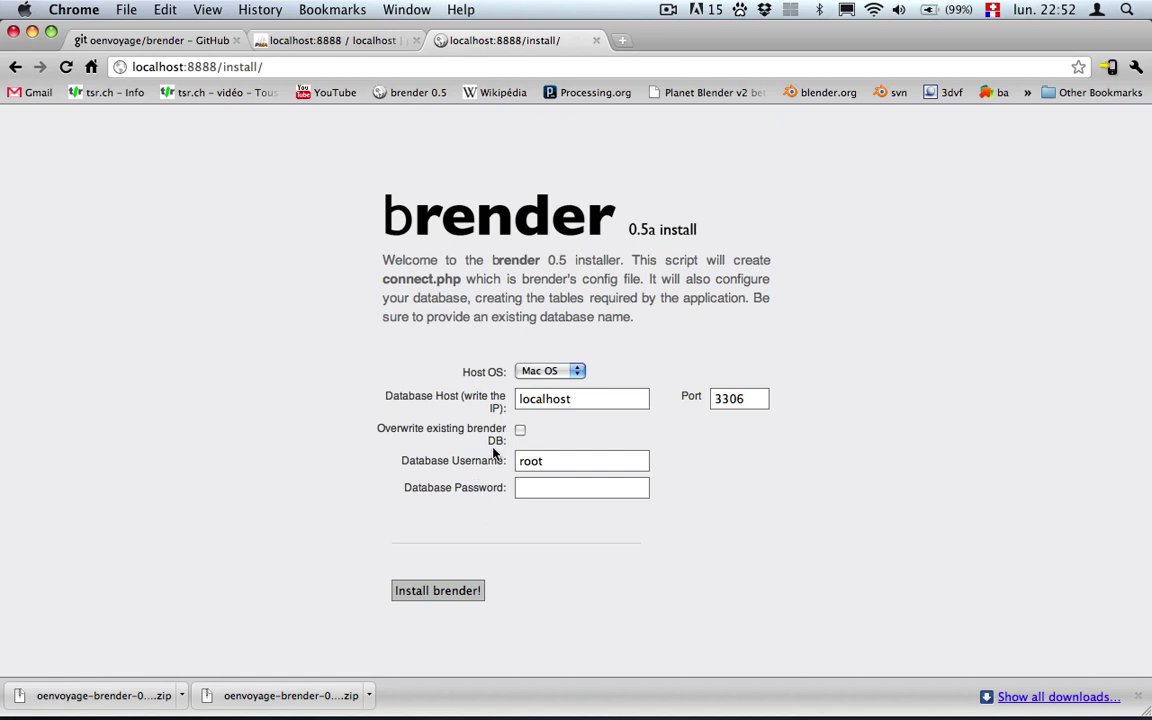
Open phpMyAdmin's Privileges tab to see the brender user listed with all privileges.
click(322, 38)
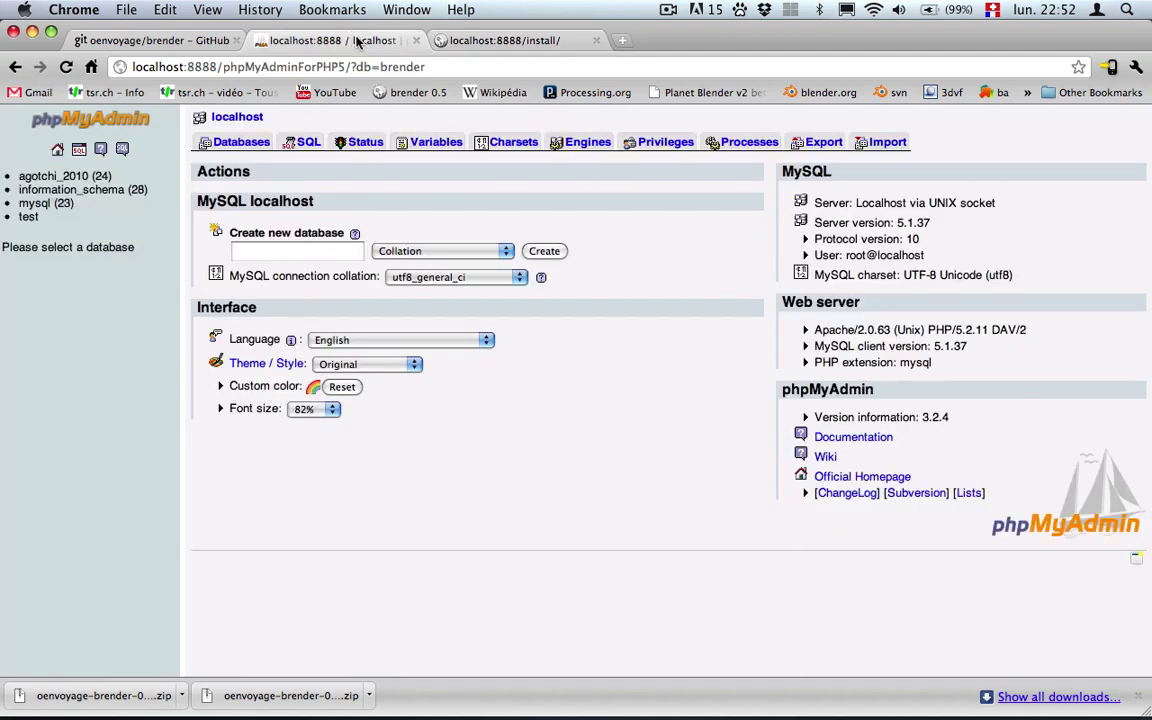
click(672, 146)
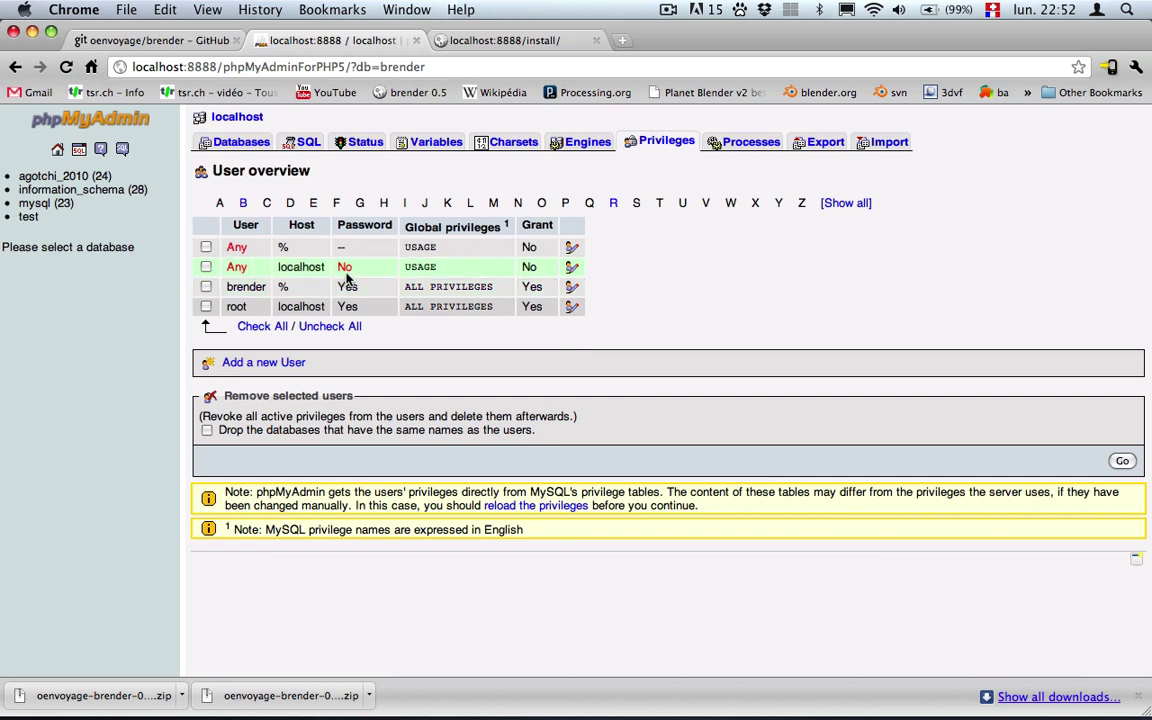
Set the installer's database host to 192.168.2.103 and port to 8889.
click(506, 41)
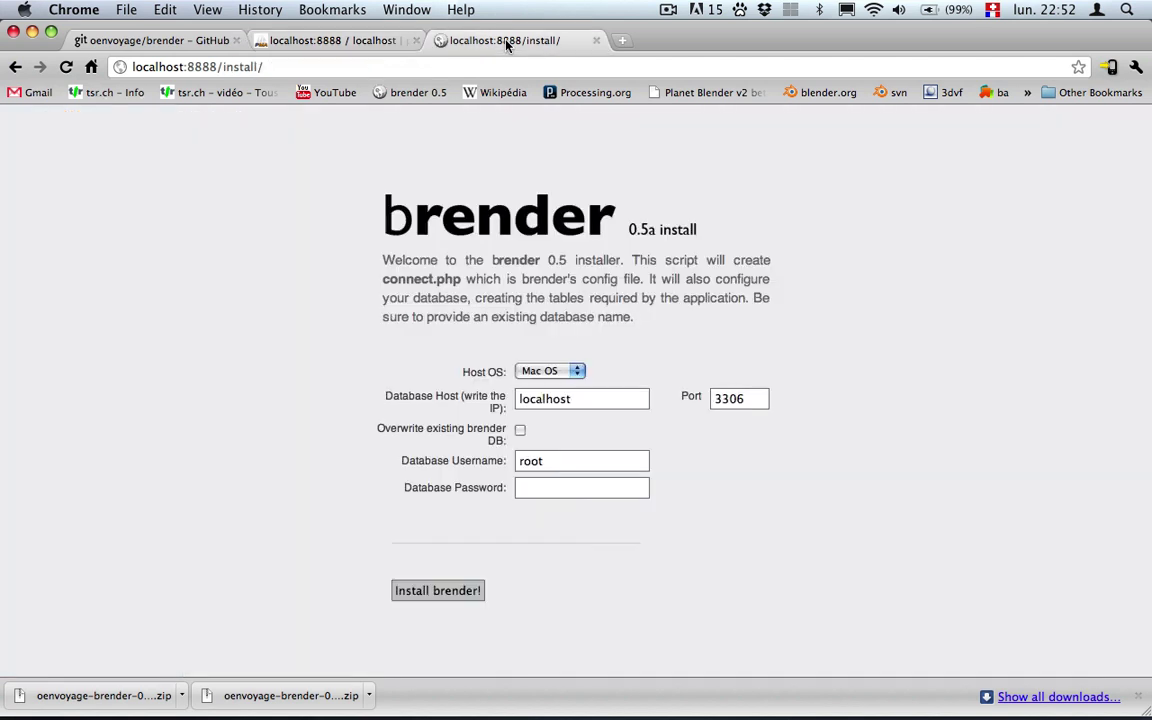
double_click(576, 400)
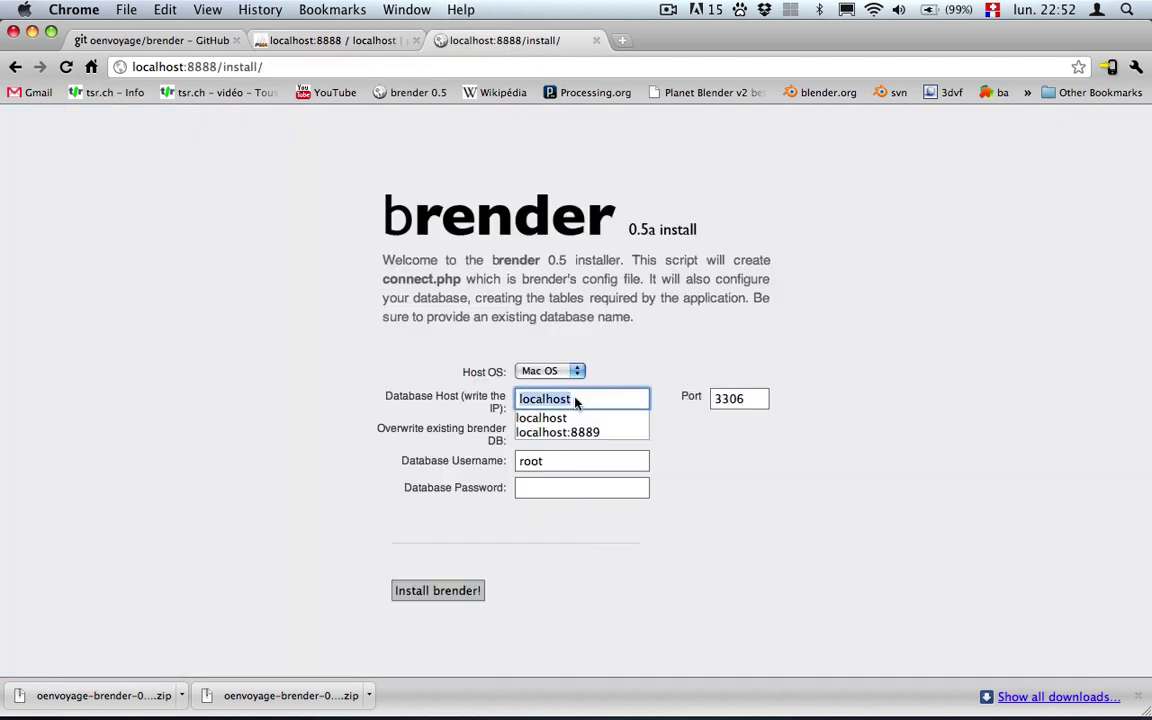
text(19)
key(Down)
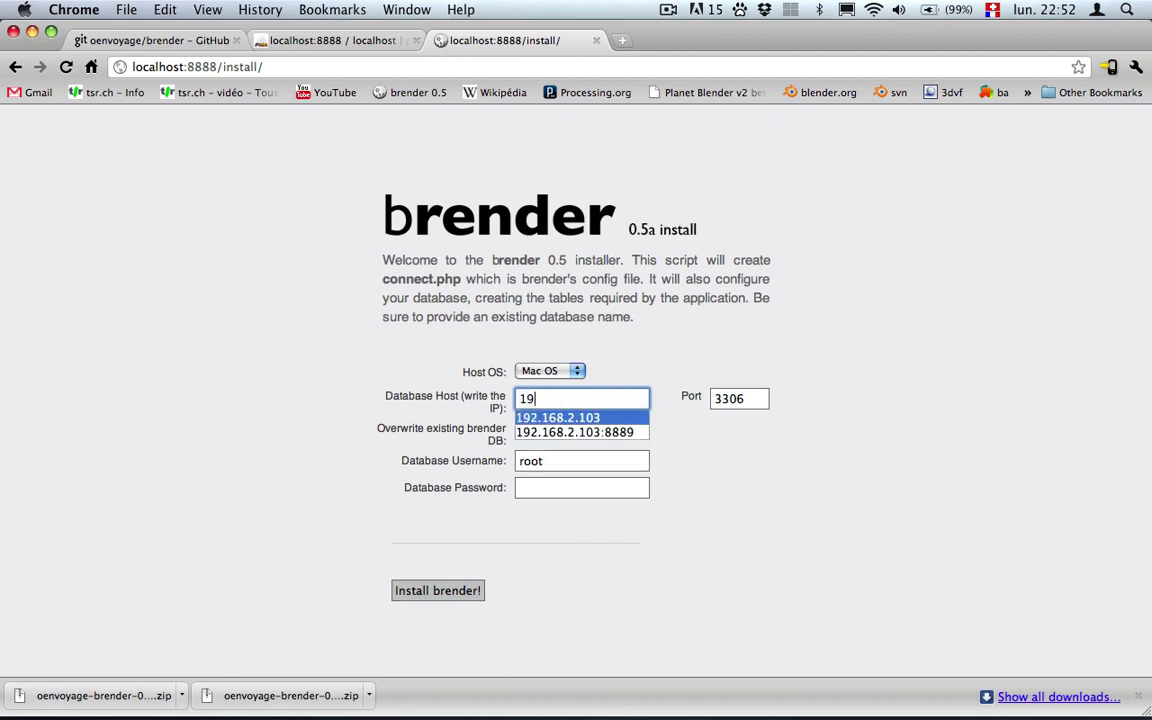
click(598, 419)
double_click(735, 399)
text(8889)
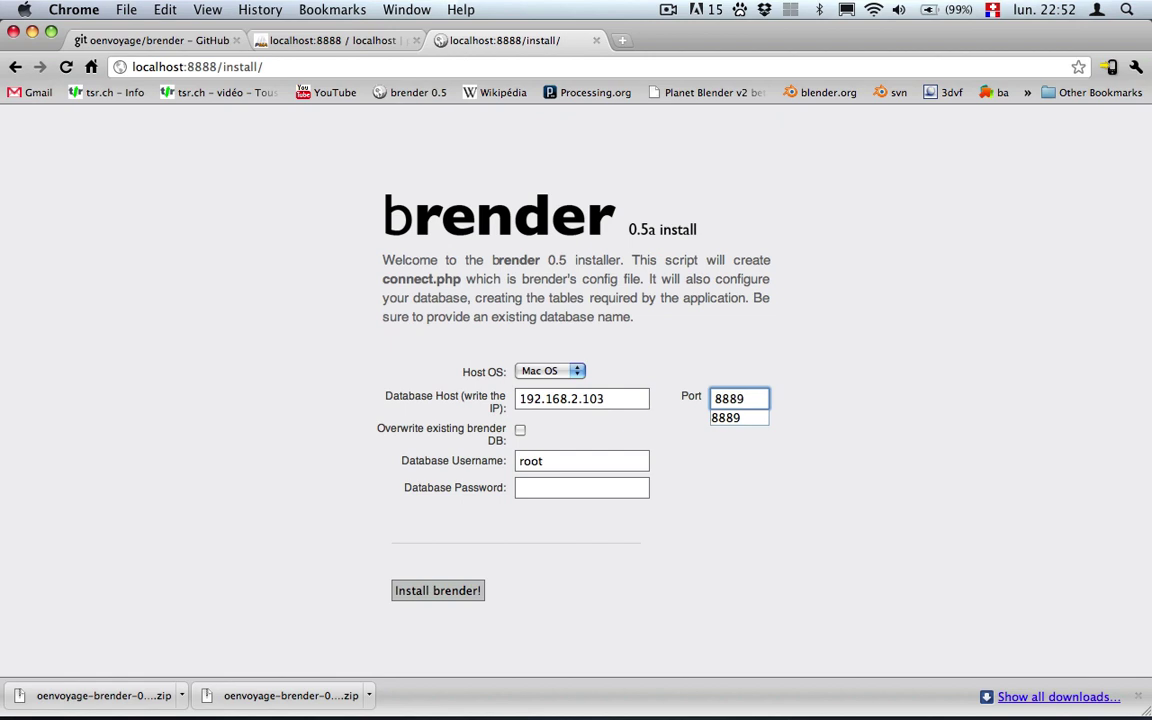
click(737, 419)
Enter username brender and the database password, then run the installation.
double_click(553, 463)
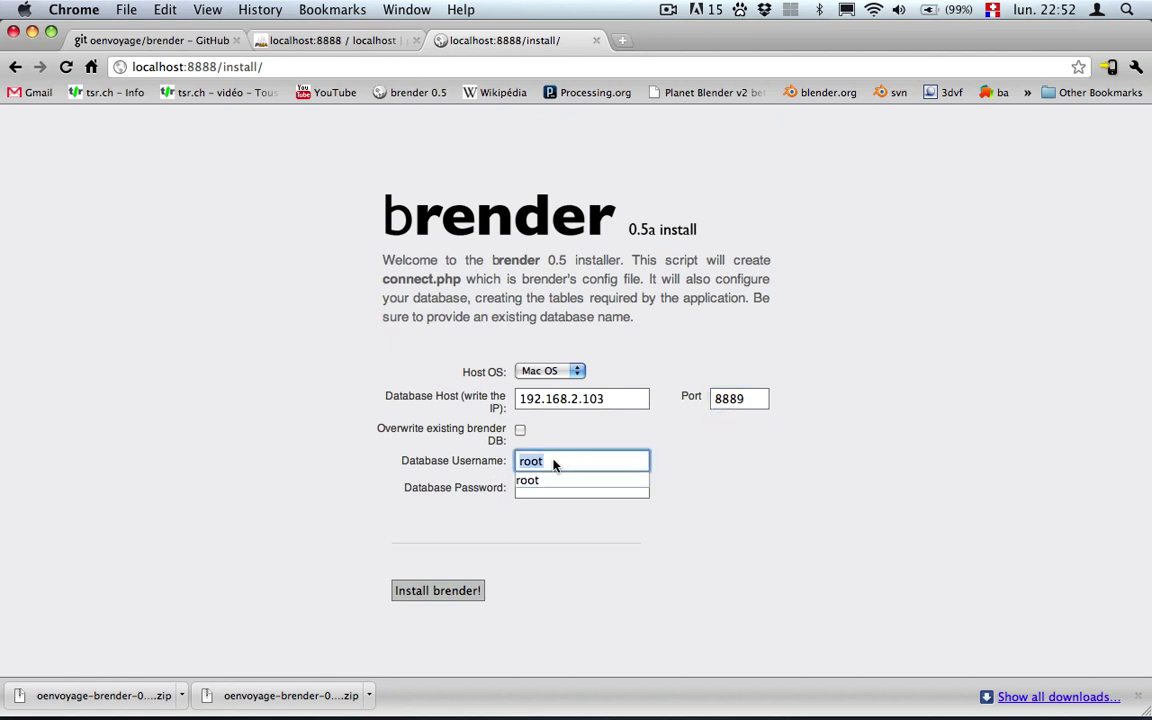
text(brender)
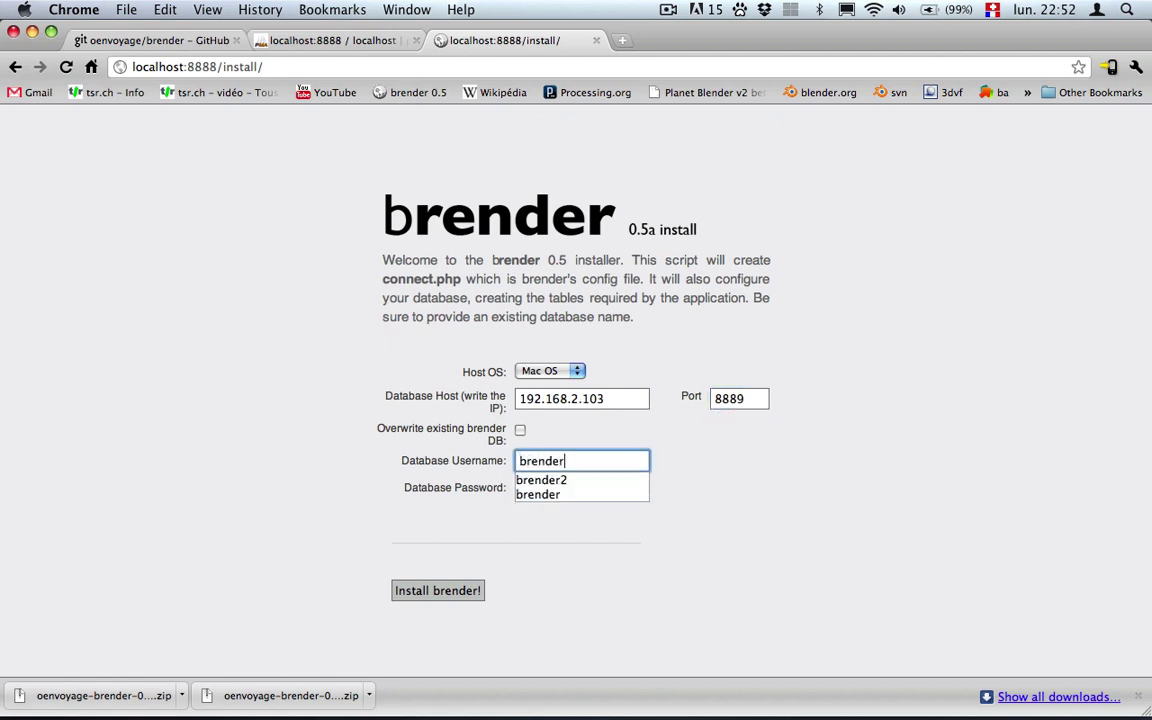
key(Tab)
text(brender)
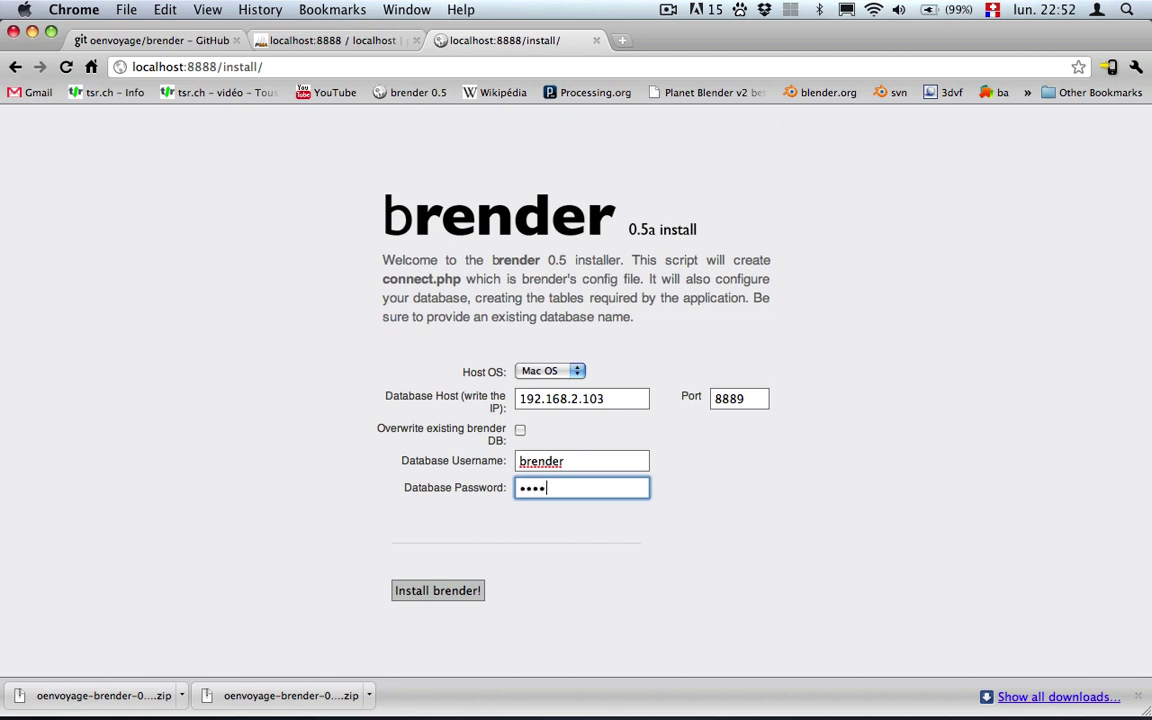
click(437, 592)
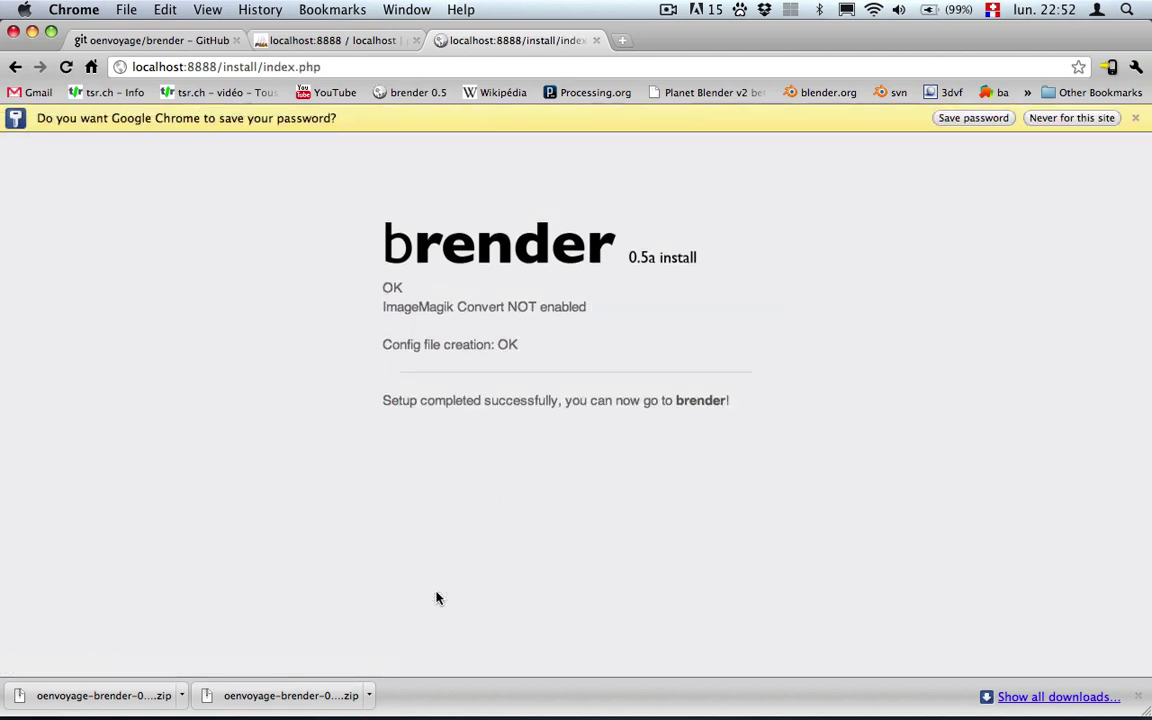
Follow the brender link to open the web overview at localhost:8888/web/.
click(690, 403)
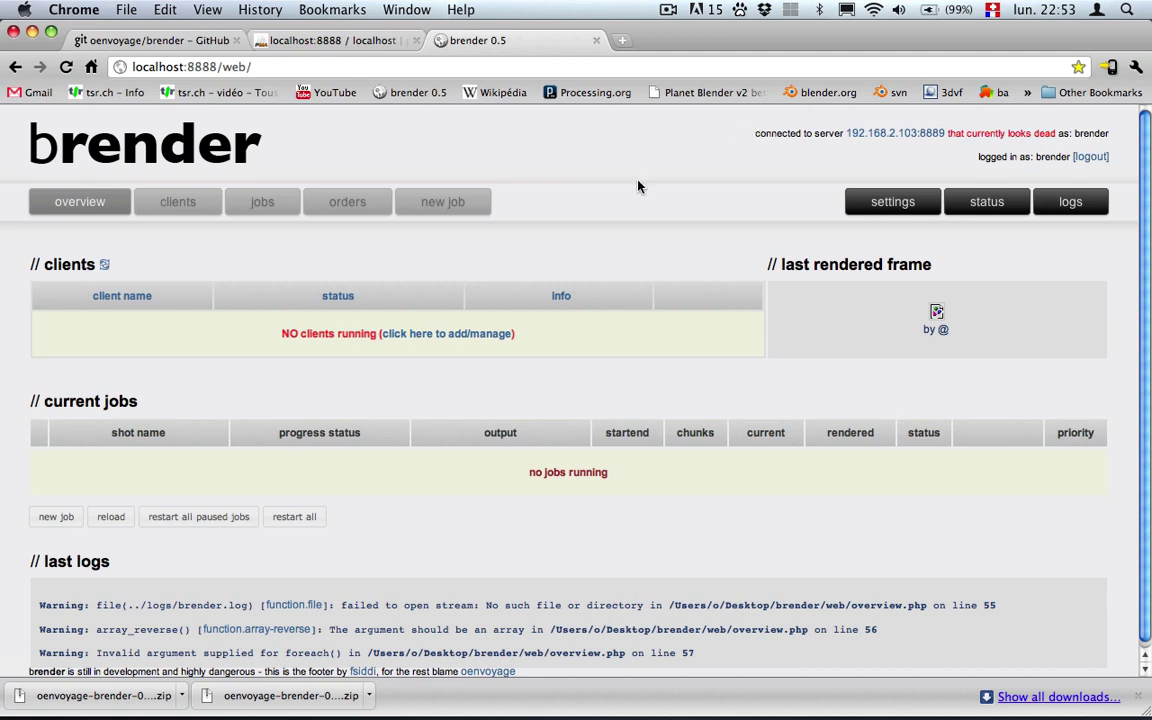
In Terminal, change into ~/Desktop/brender and list its files.
key(super+Tab)
key(super+Tab)
key(super+Tab)
key(super+Tab)
drag(622, 285, 642, 292)
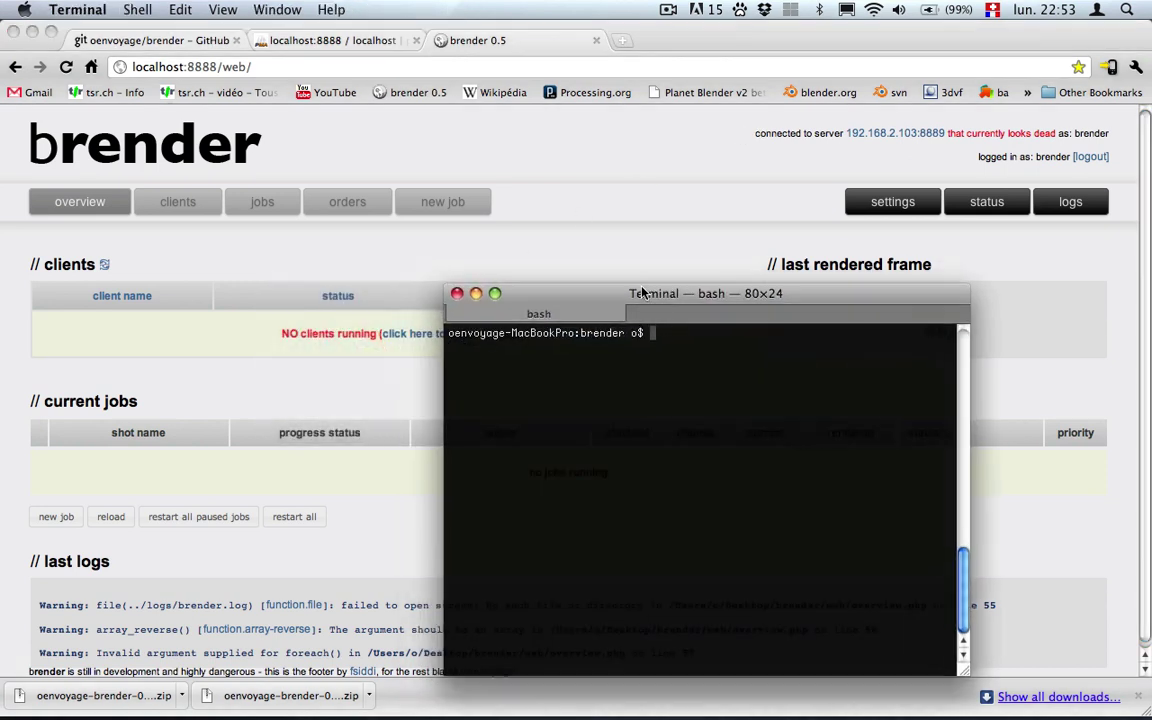
text(cd /Users/o/Desktop/)
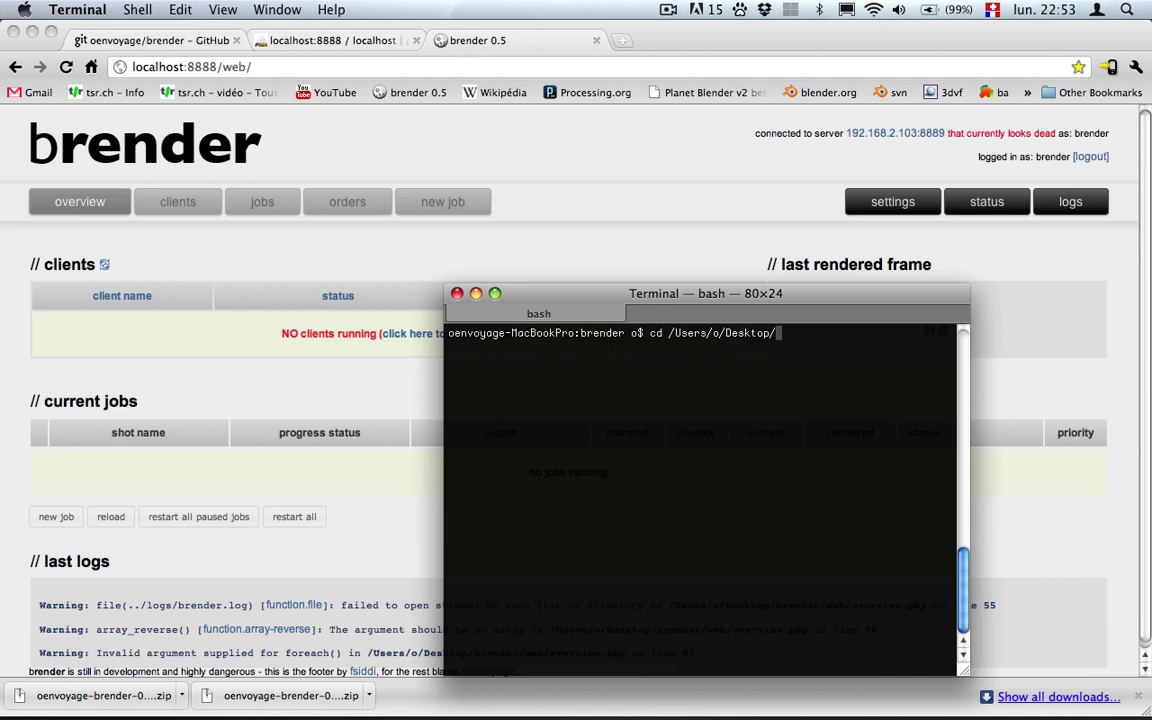
key(Tab)
key(Tab)
text(brender/)
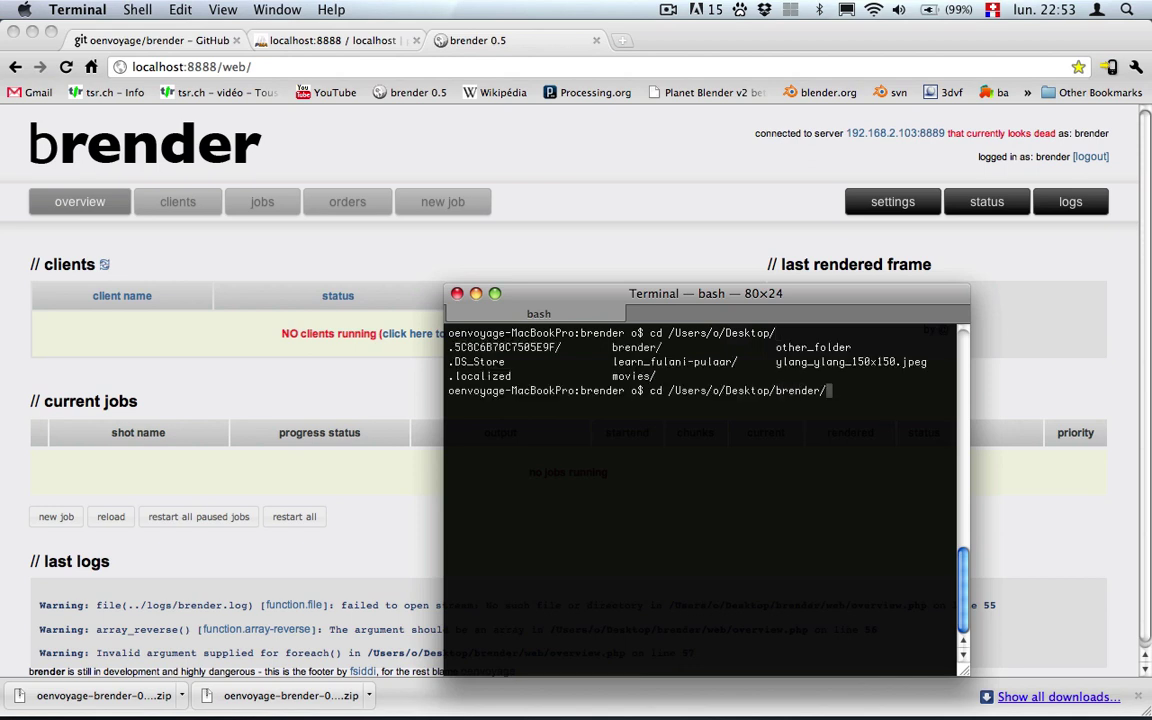
key(Return)
text(ls)
key(Return)
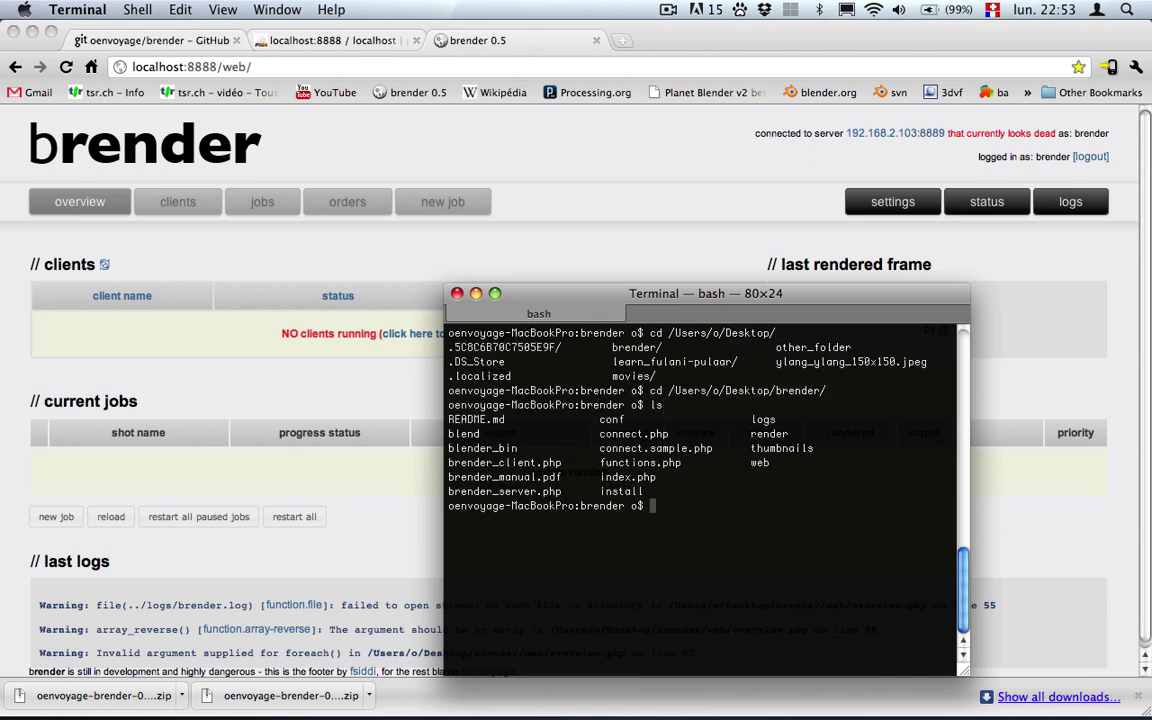
Launch the dispatch server with php brender_server.php.
text(.)
key(BackSpace)
text(php )
text(br)
key(Tab)
text(s)
key(Tab)
key(Return)
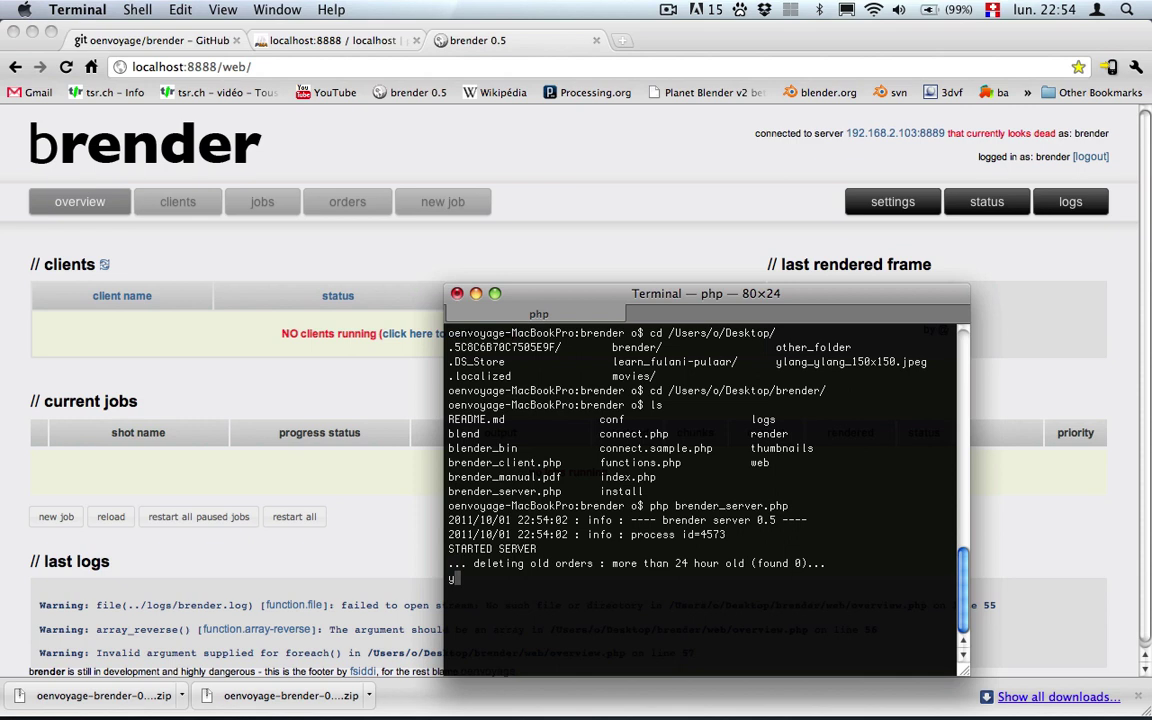
text(2KfEC;)
Reload the brender overview in Chrome to check the server start logs (process id 4573).
click(99, 212)
click(99, 214)
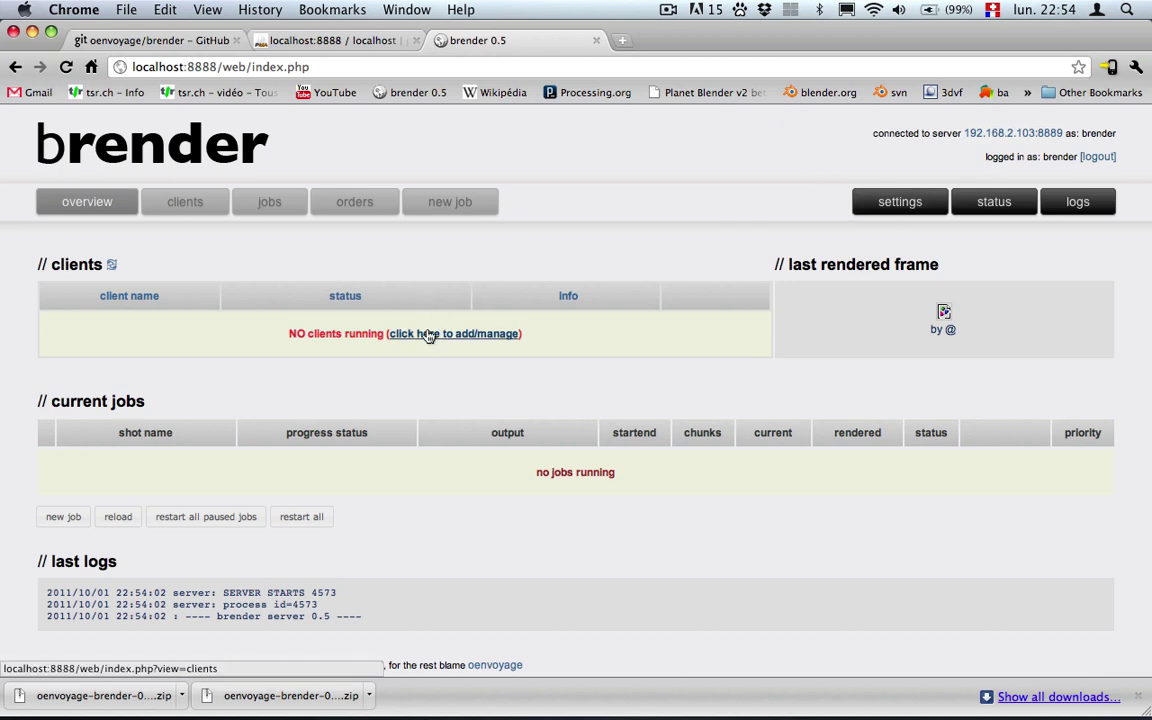
key(super+Tab)
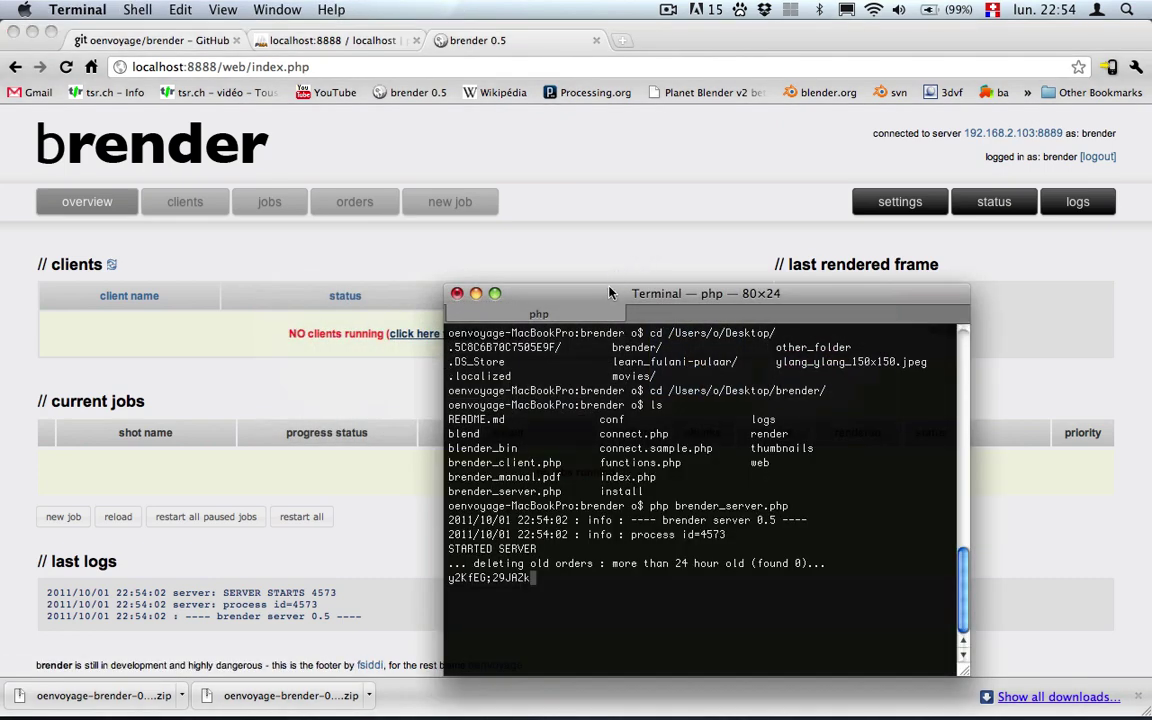
Move the server window right and open a second Terminal window on the left.
drag(612, 293, 707, 287)
key(super+n)
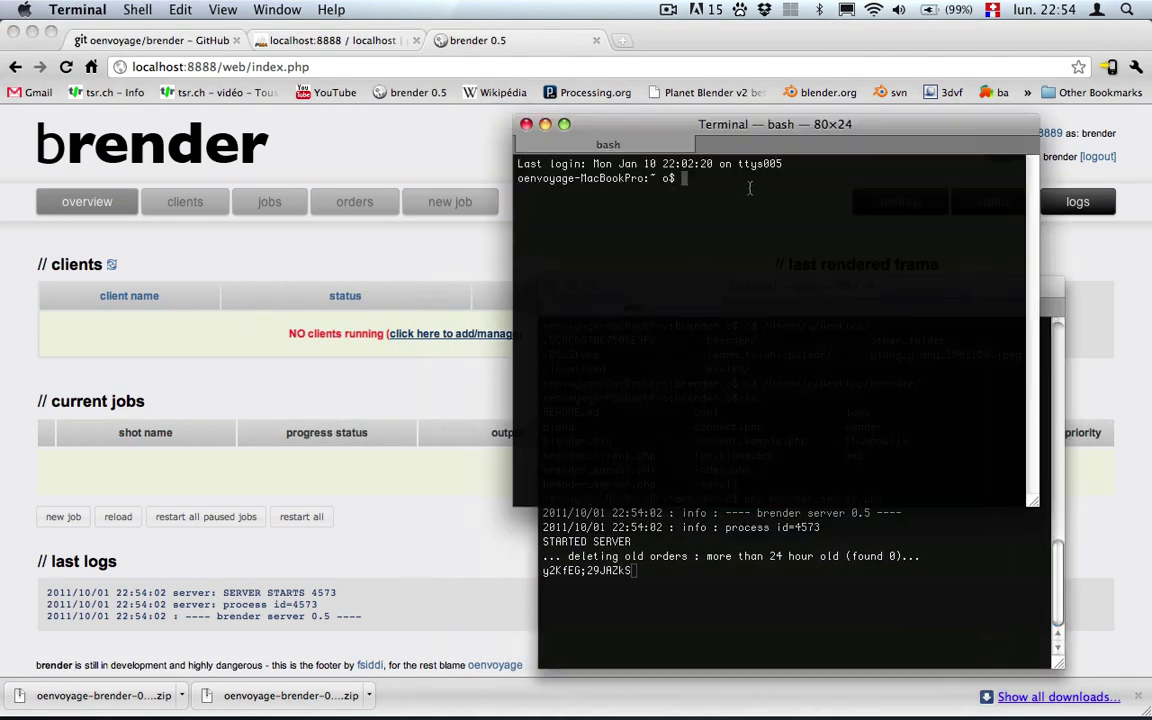
drag(711, 124, 296, 147)
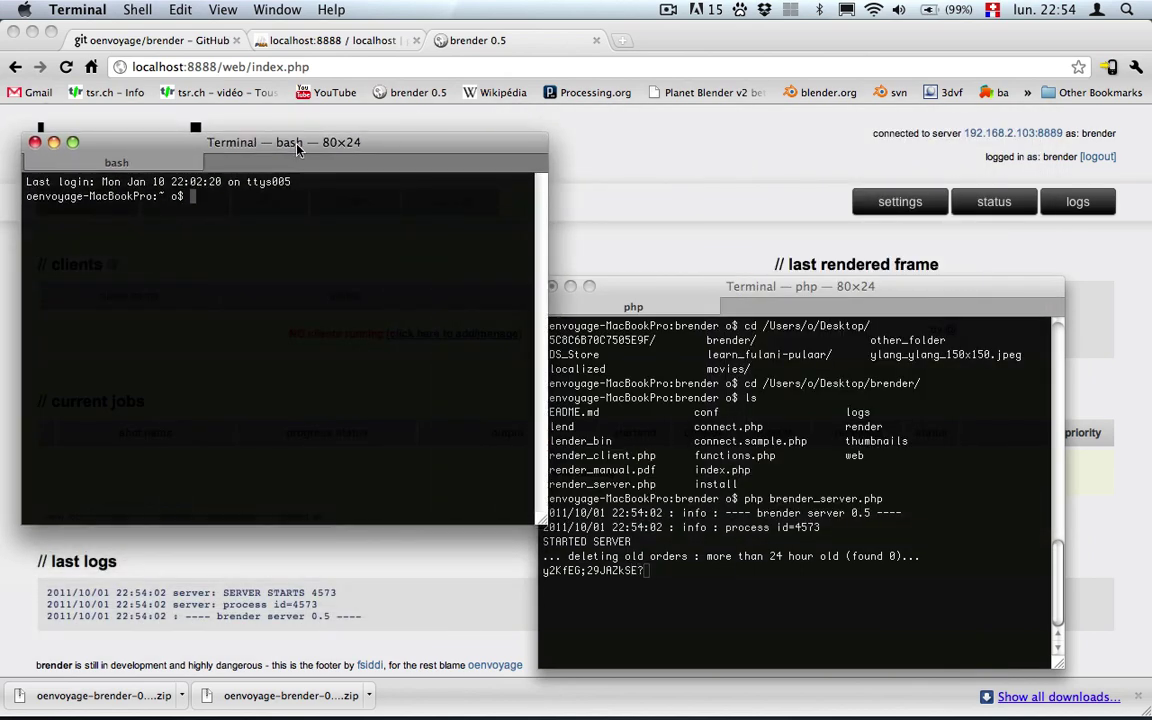
drag(296, 147, 297, 156)
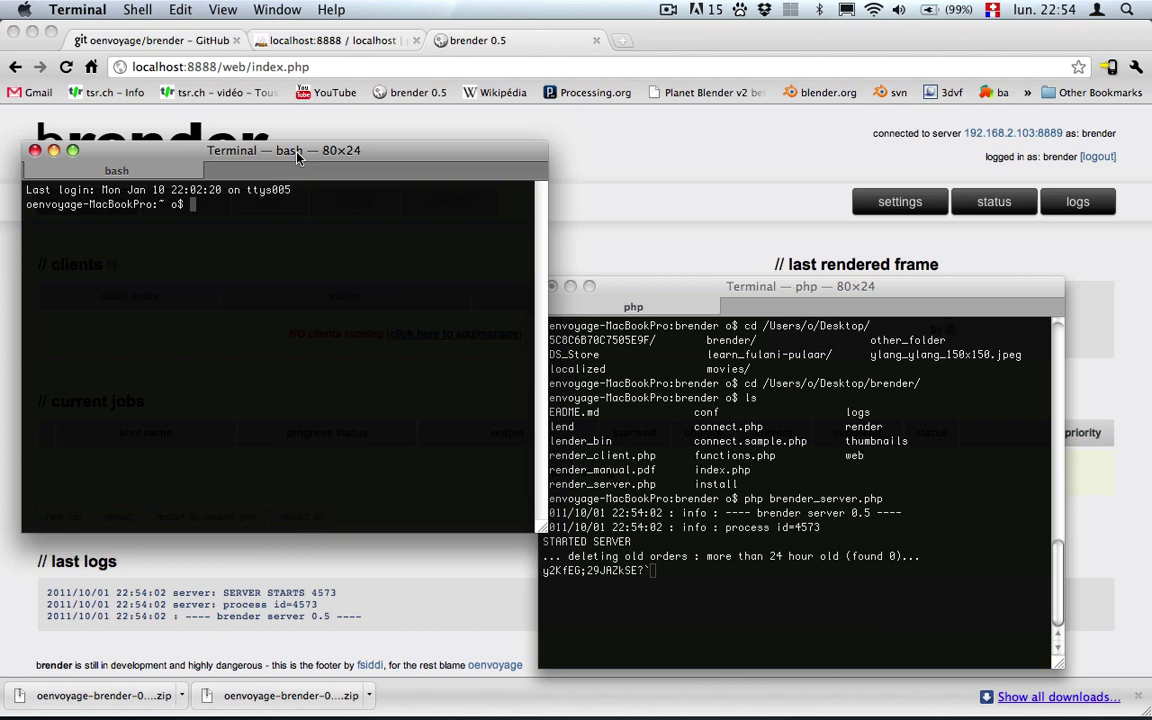
In the new shell, cd into Desktop/brender and run ./brender_client.php, which reports no computer name.
text(pwd)
key(Return)
text(cd Desktop/brender/)
key(Return)
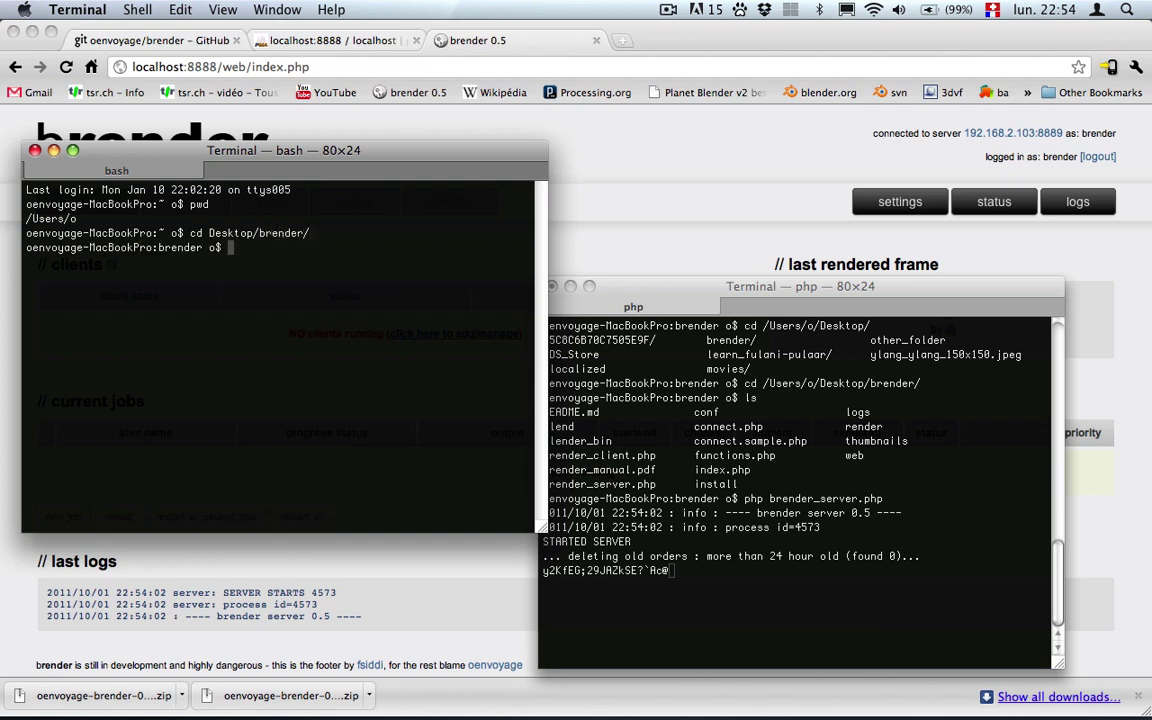
text(./brender_client)
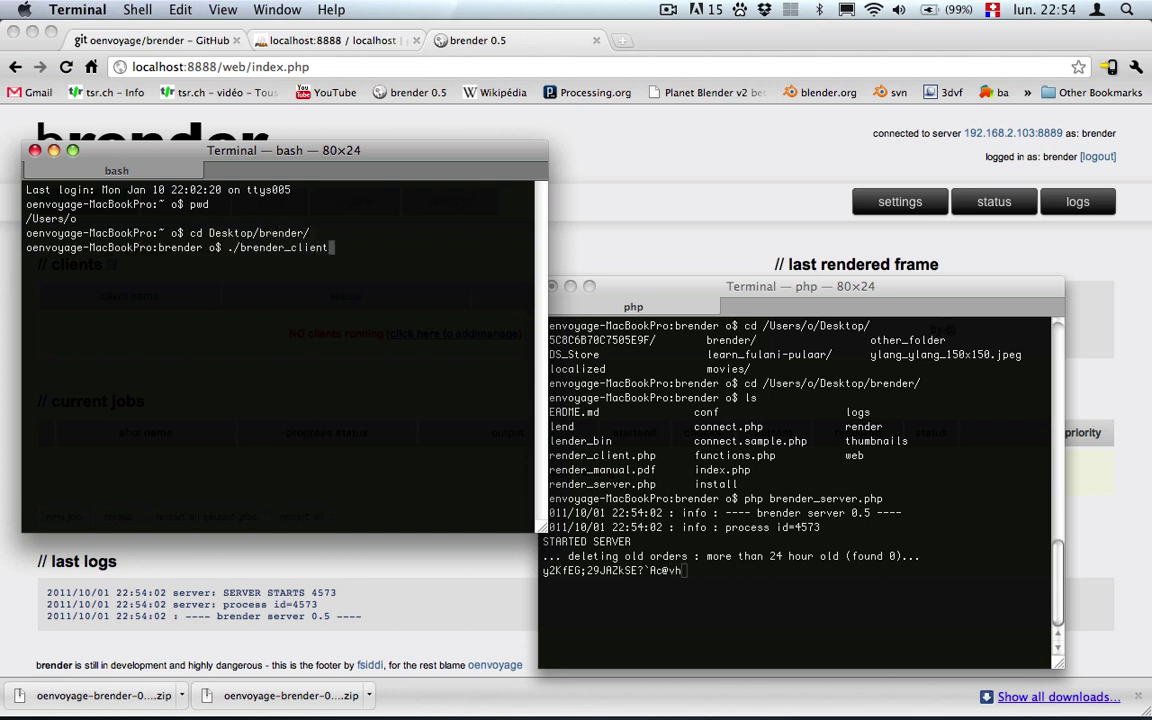
key(Tab)
key(Return)
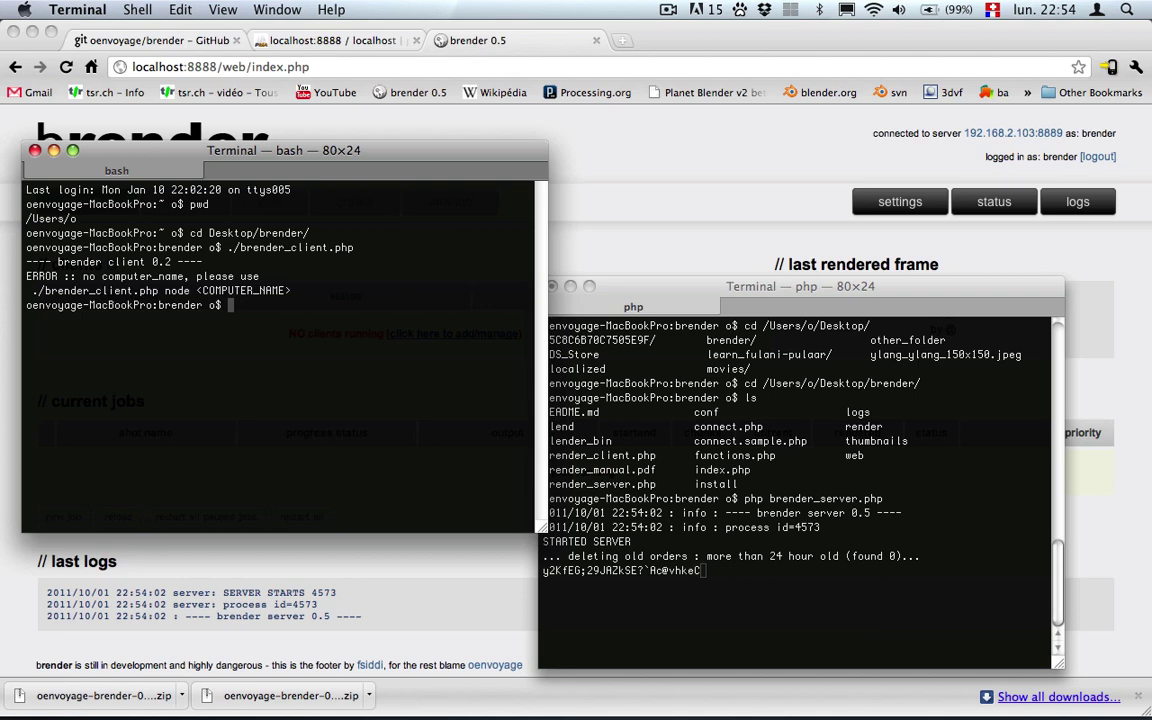
key(super+Tab)
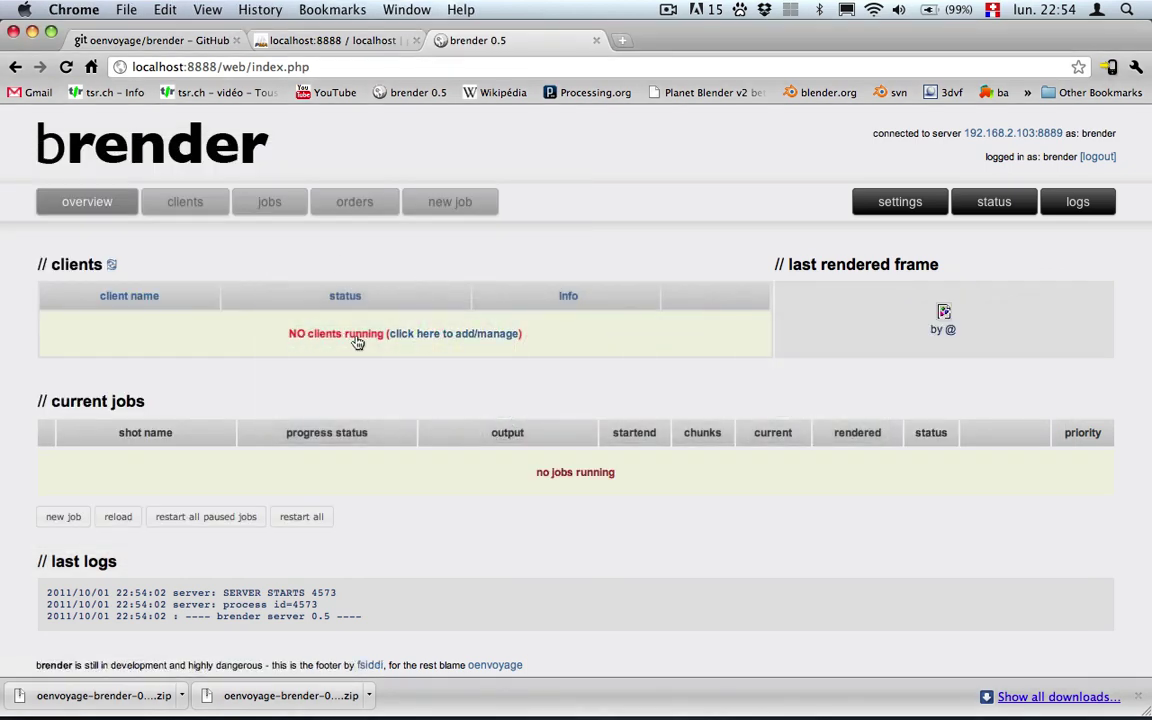
Open the new-client form and fill in the client name macbook from the suggestions.
click(425, 335)
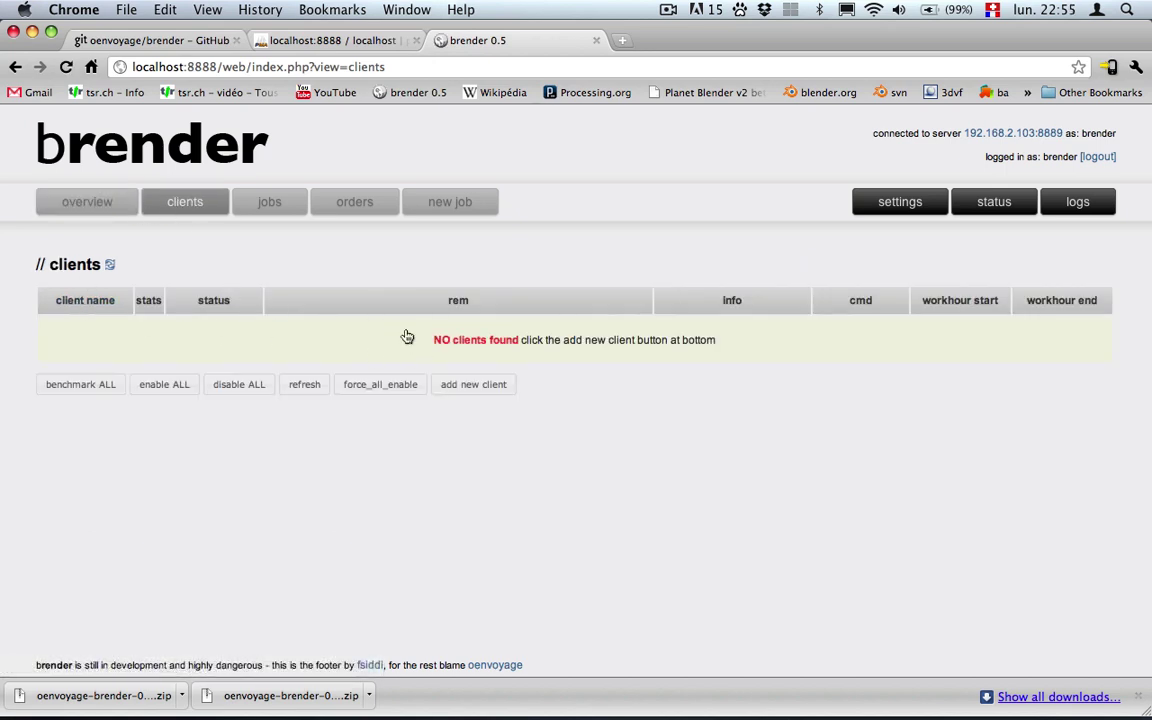
click(466, 386)
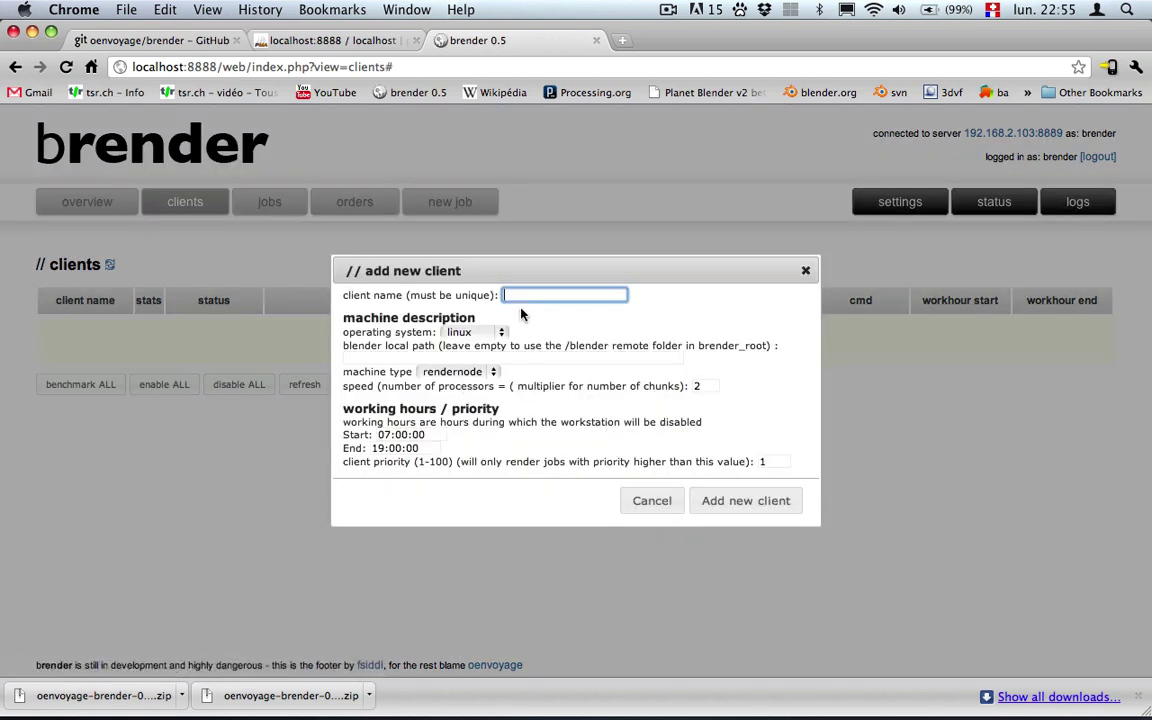
drag(533, 270, 554, 291)
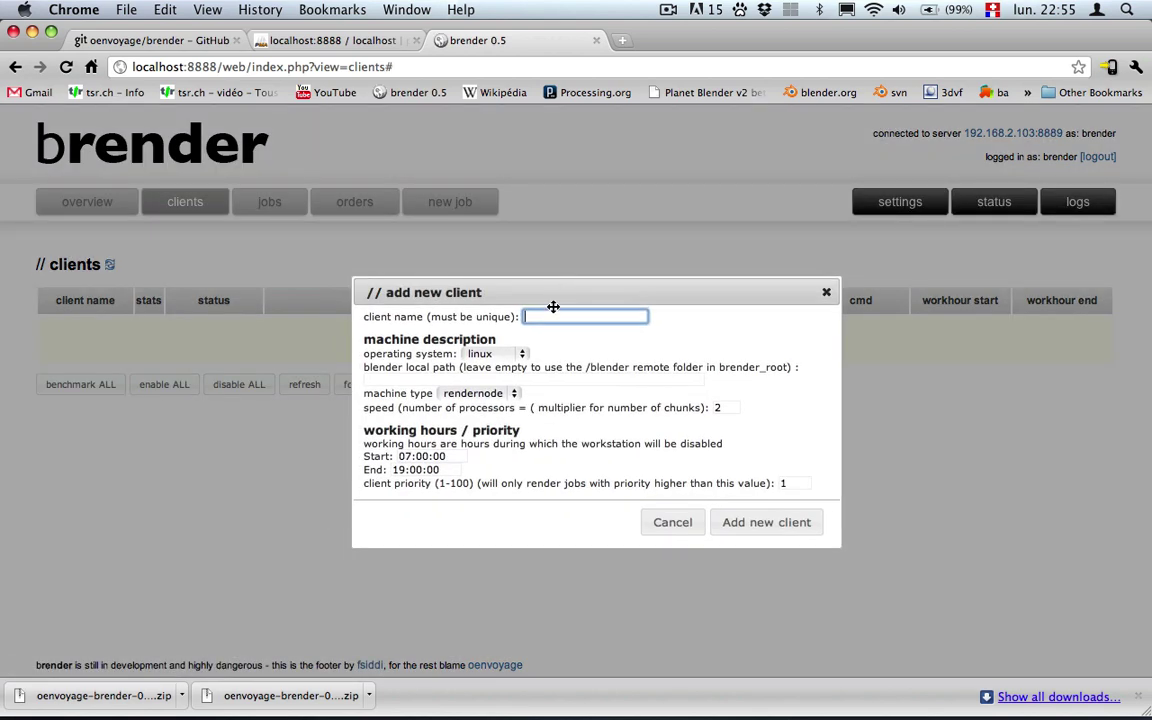
click(550, 315)
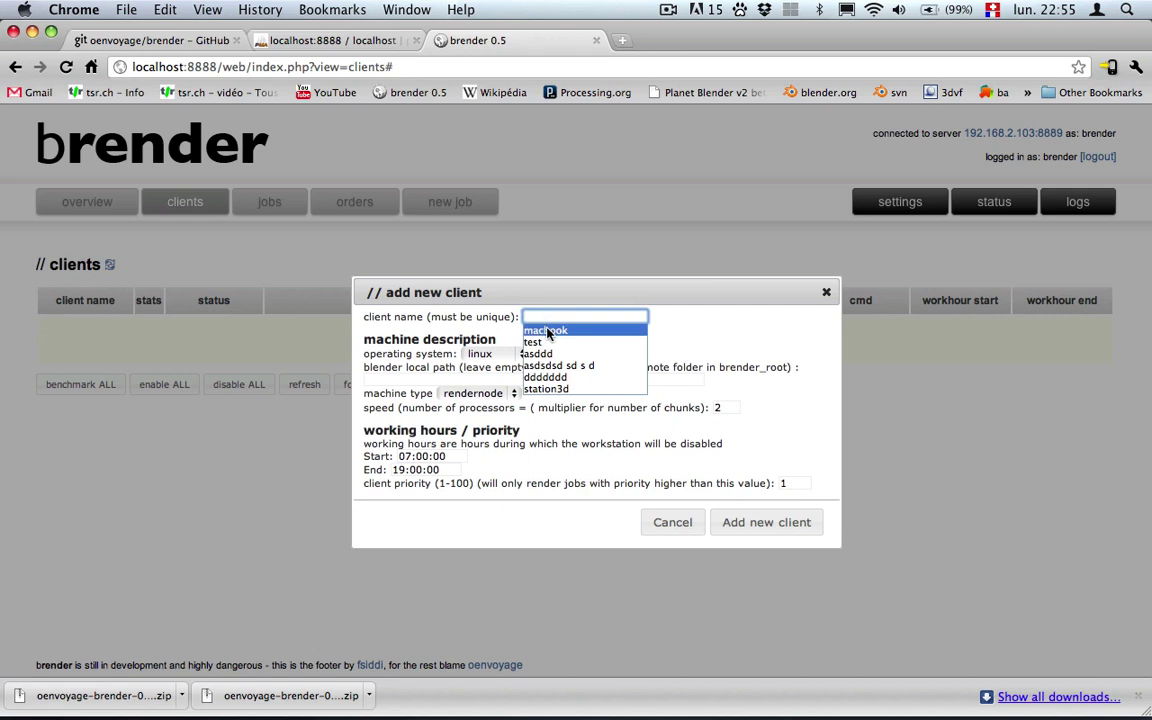
click(548, 331)
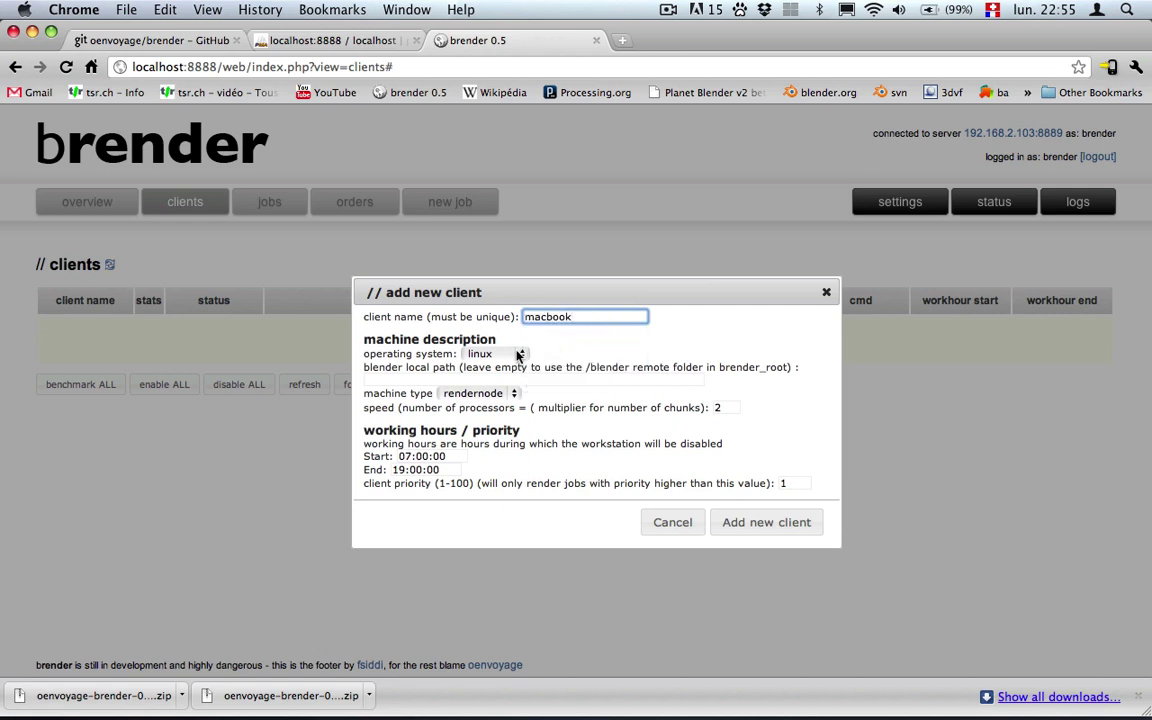
Set the operating system to mac and create the macbook client.
click(518, 355)
click(499, 366)
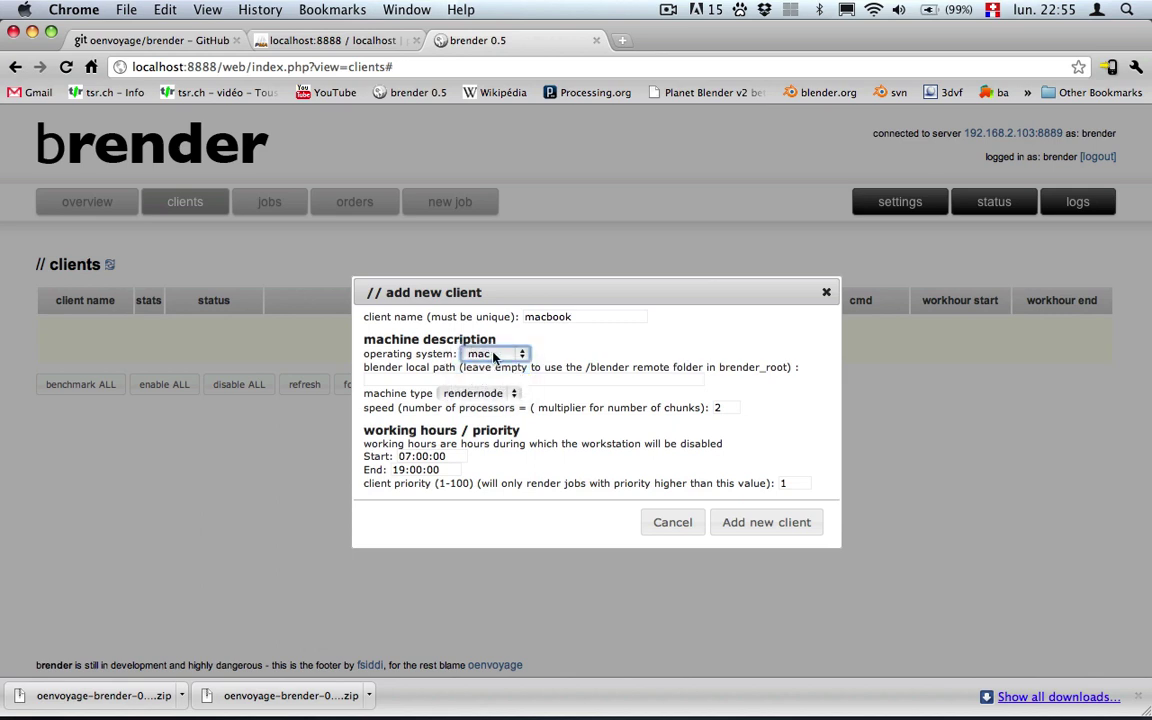
click(494, 357)
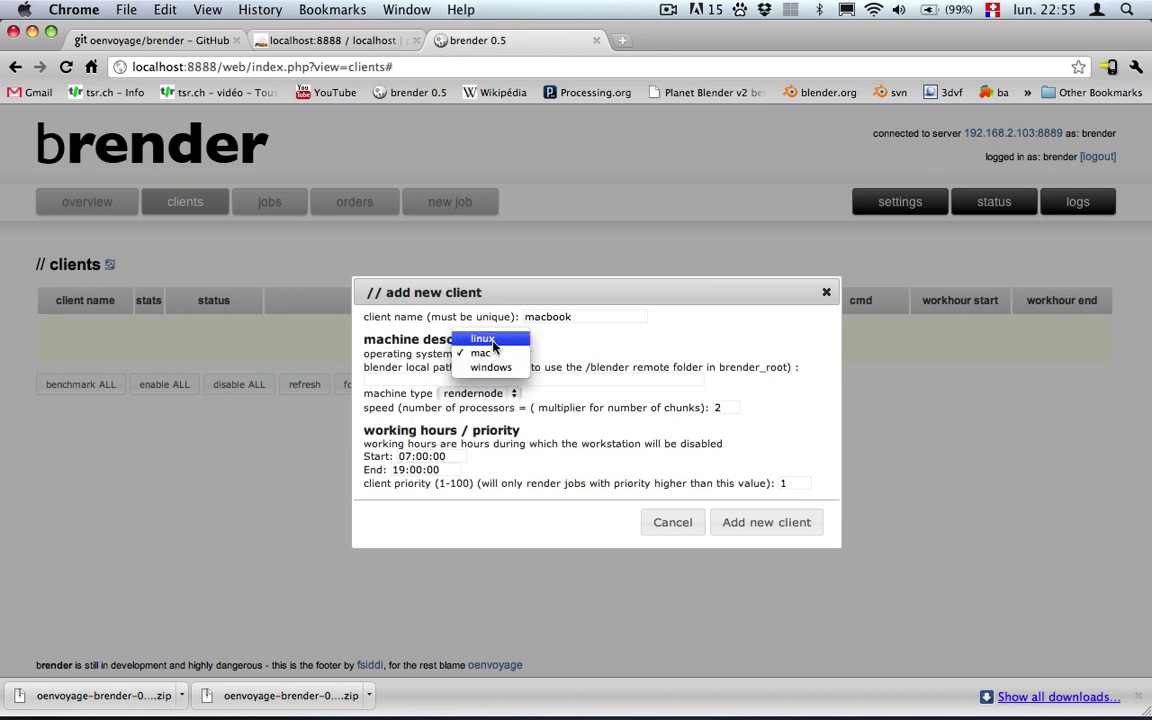
click(573, 367)
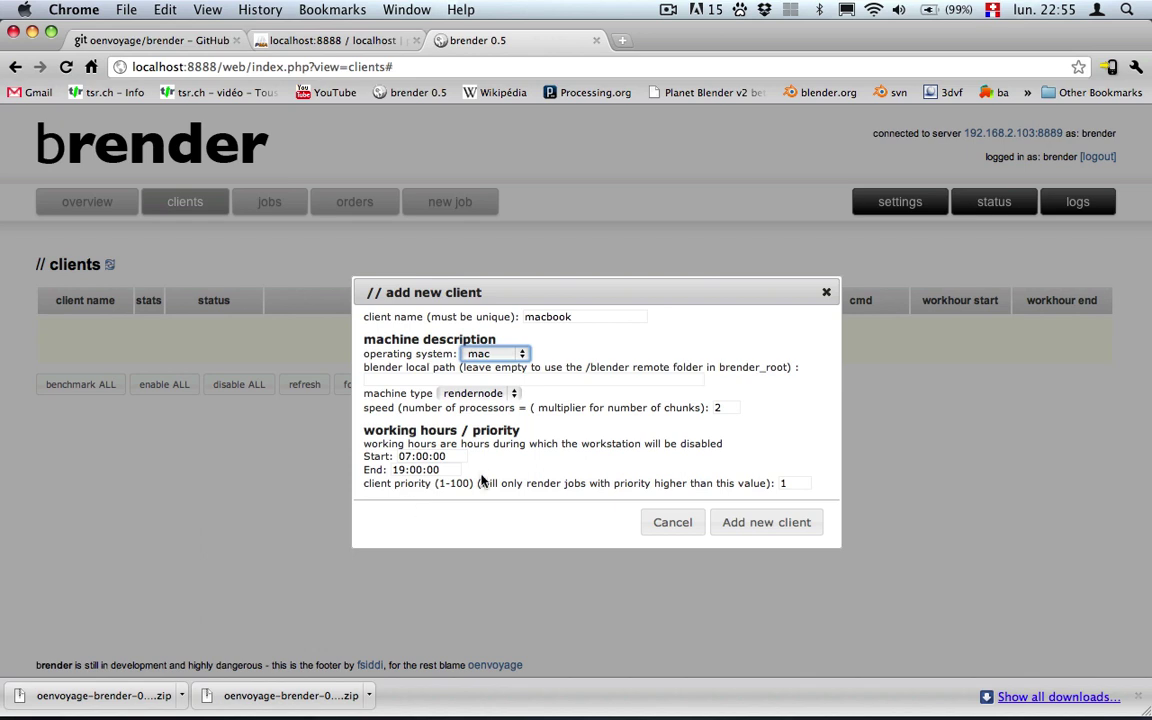
click(760, 522)
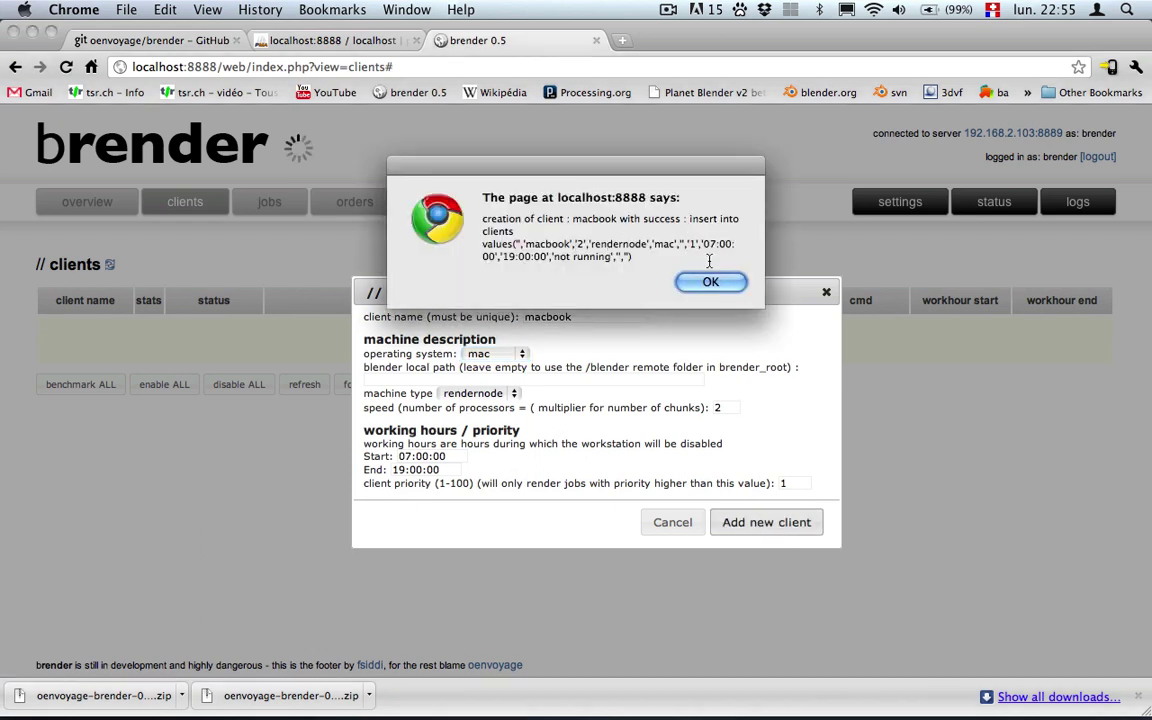
Relaunch ./brender_client.php in Terminal with the name macbook, then return to Chrome.
key(Return)
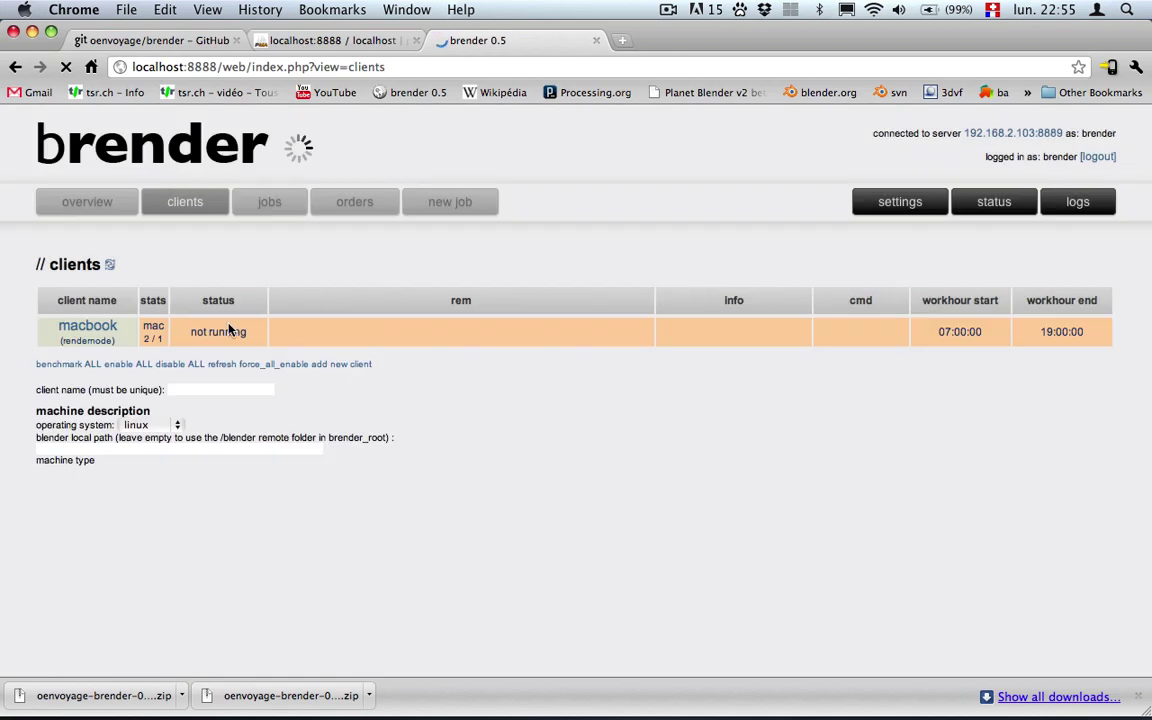
key(super+Tab)
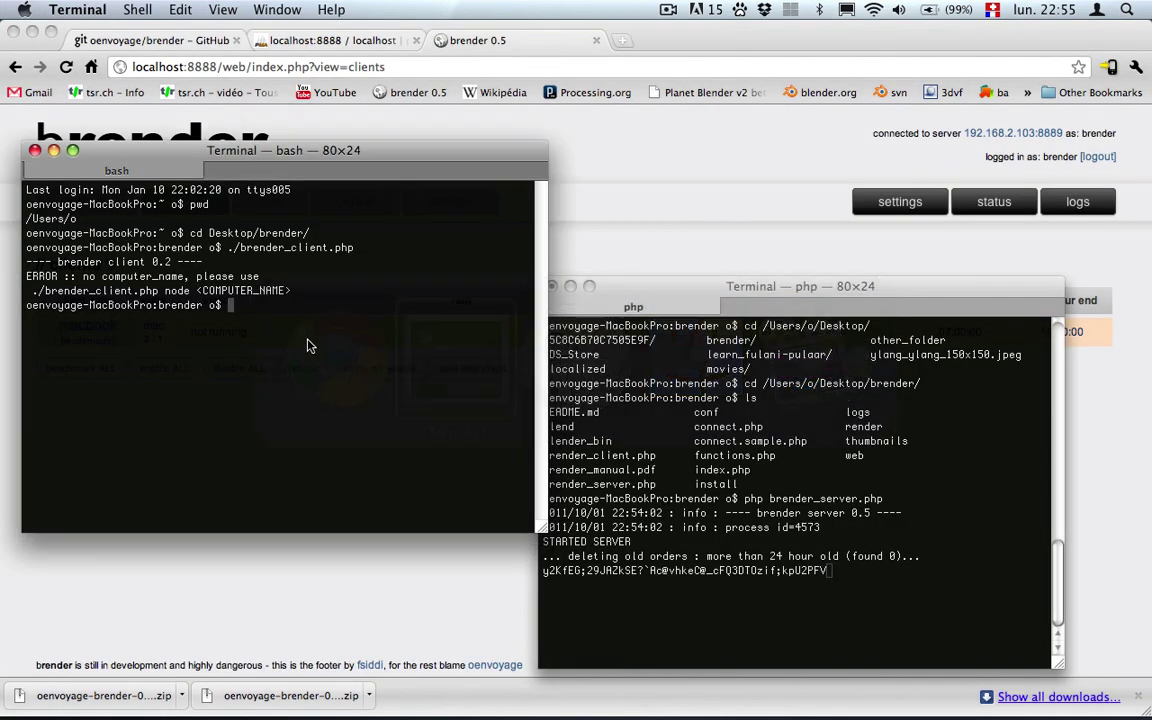
key(Up)
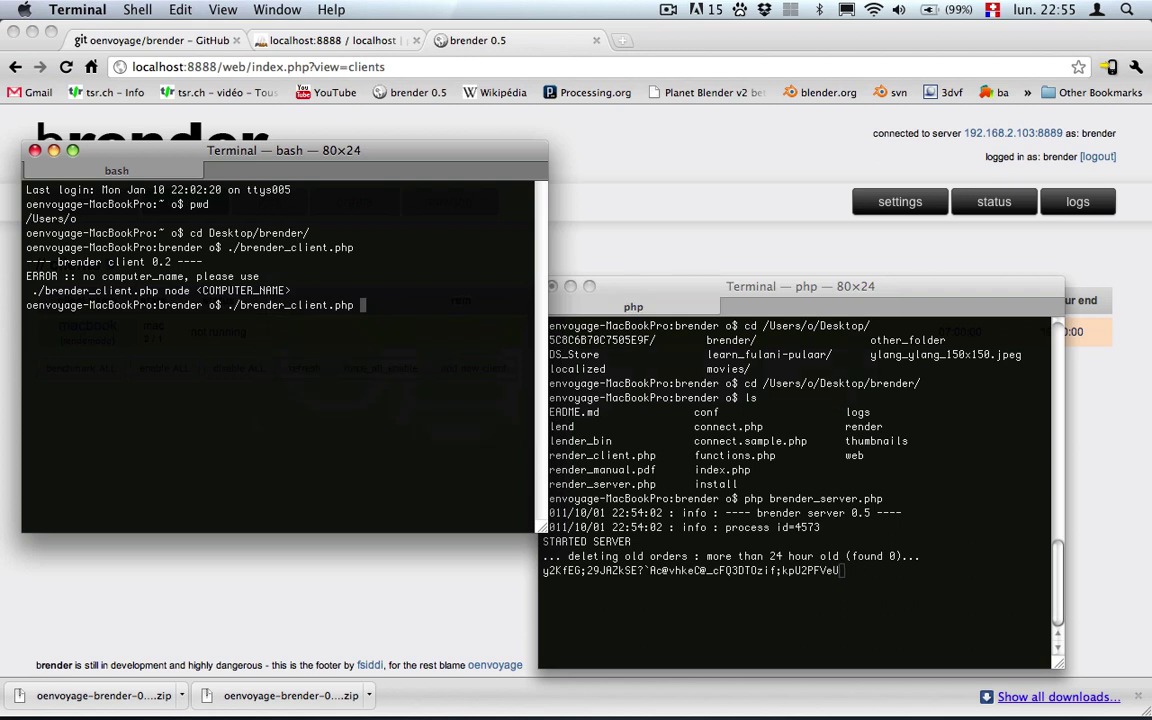
text(macbook)
key(Return)
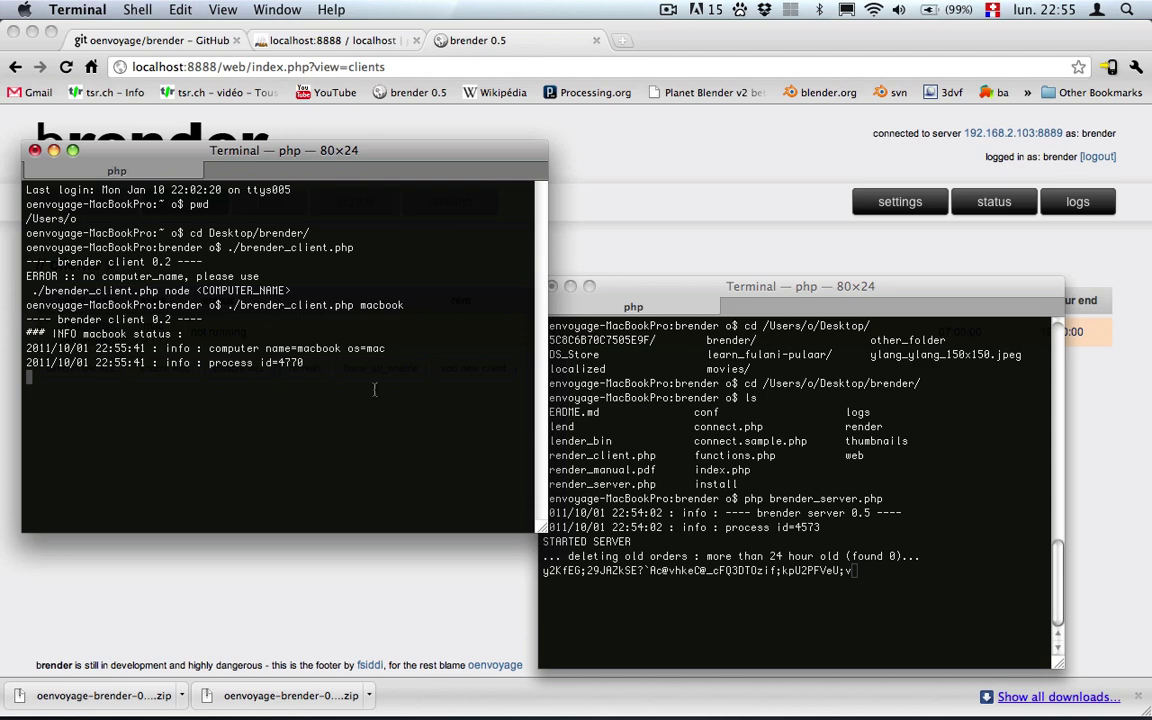
key(super+Tab)
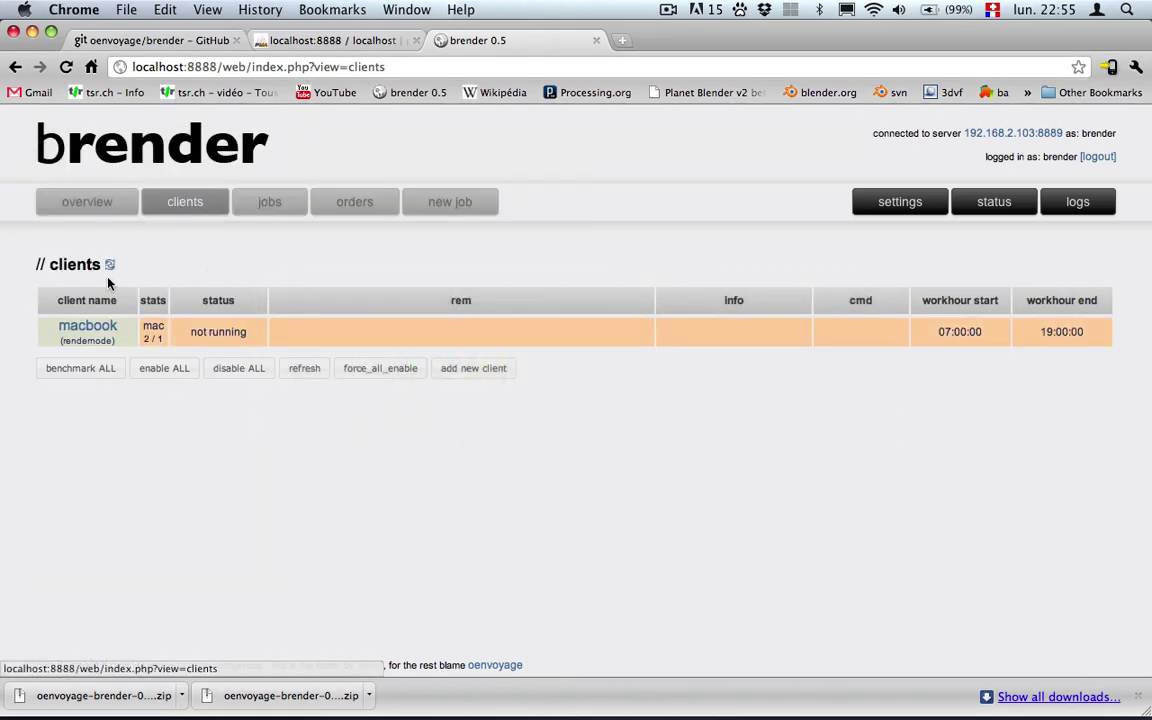
Refresh the clients list to confirm macbook shows idle, checking the terminal output.
click(108, 266)
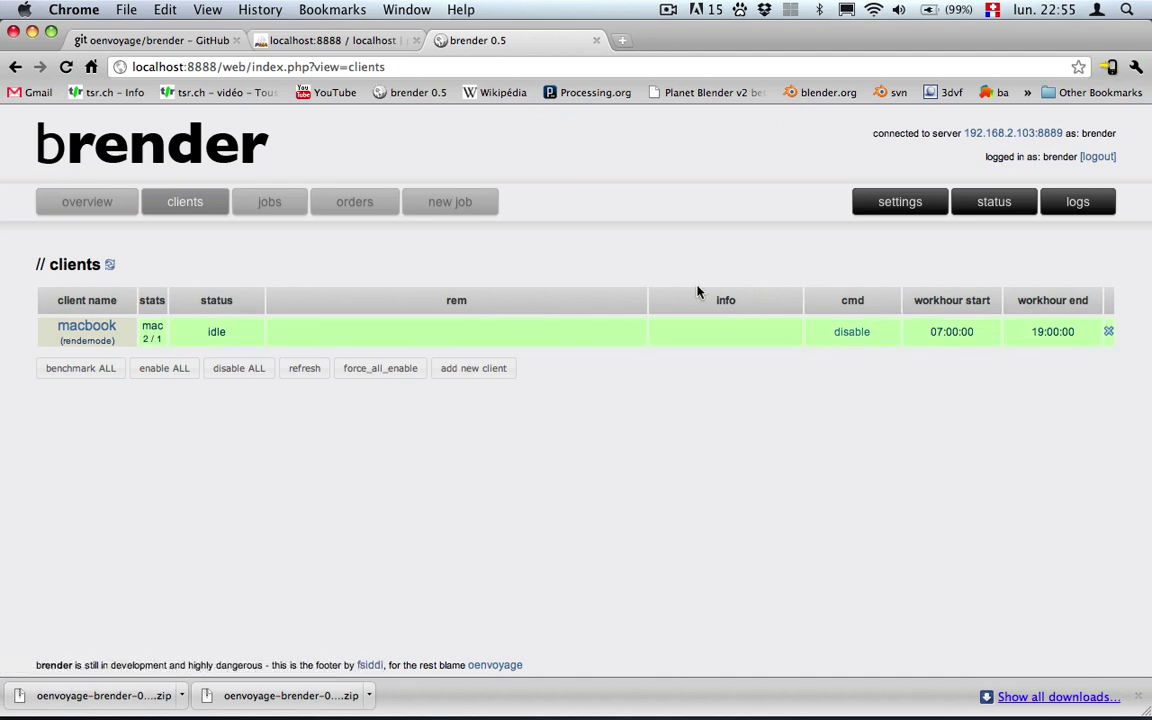
key(super+Tab)
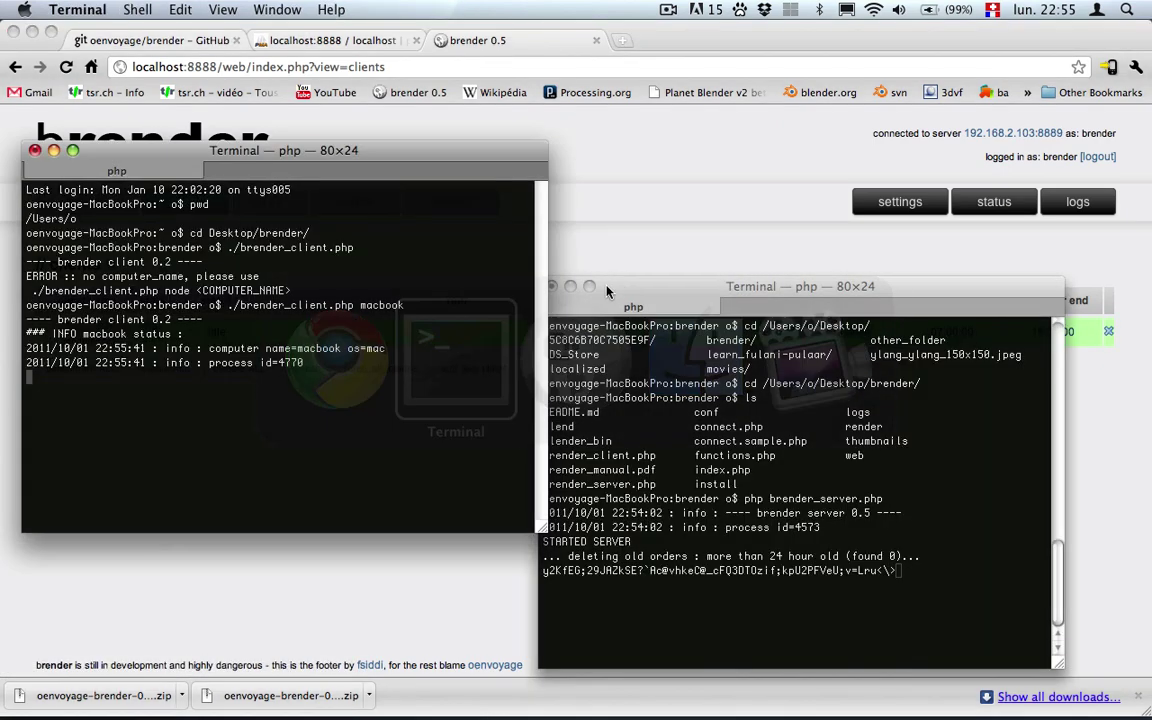
key(super+Tab)
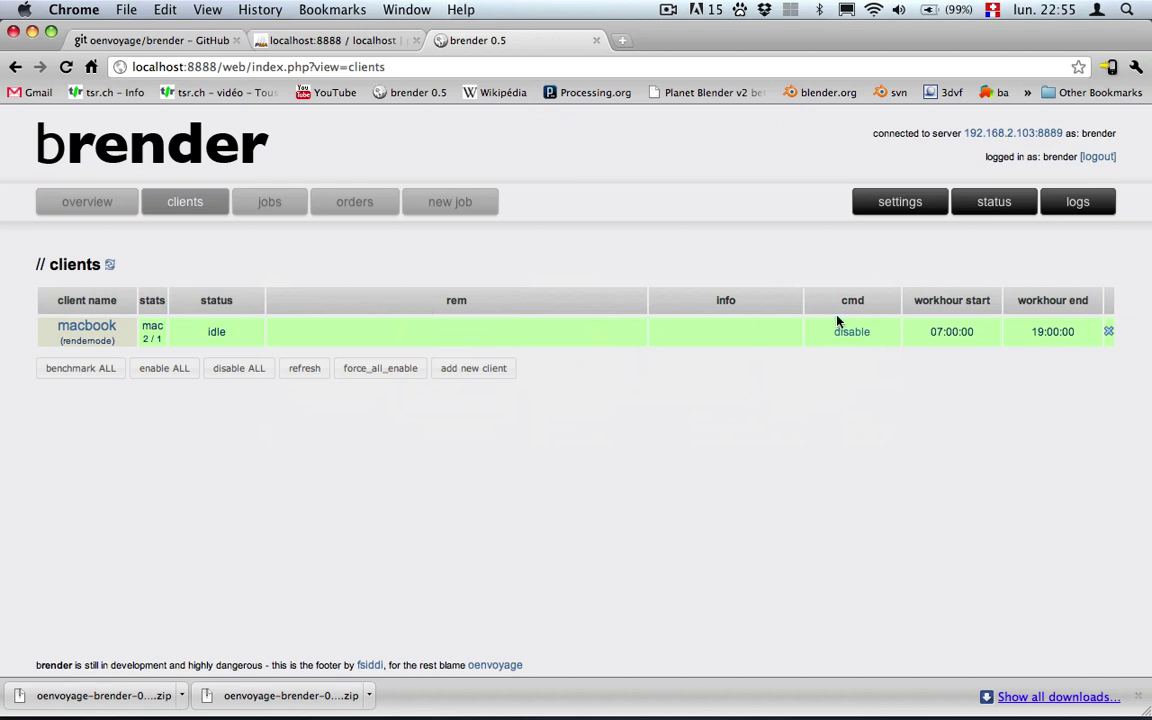
Disable the macbook client, confirm the terminal logged DISABLE, then send enable.
click(858, 334)
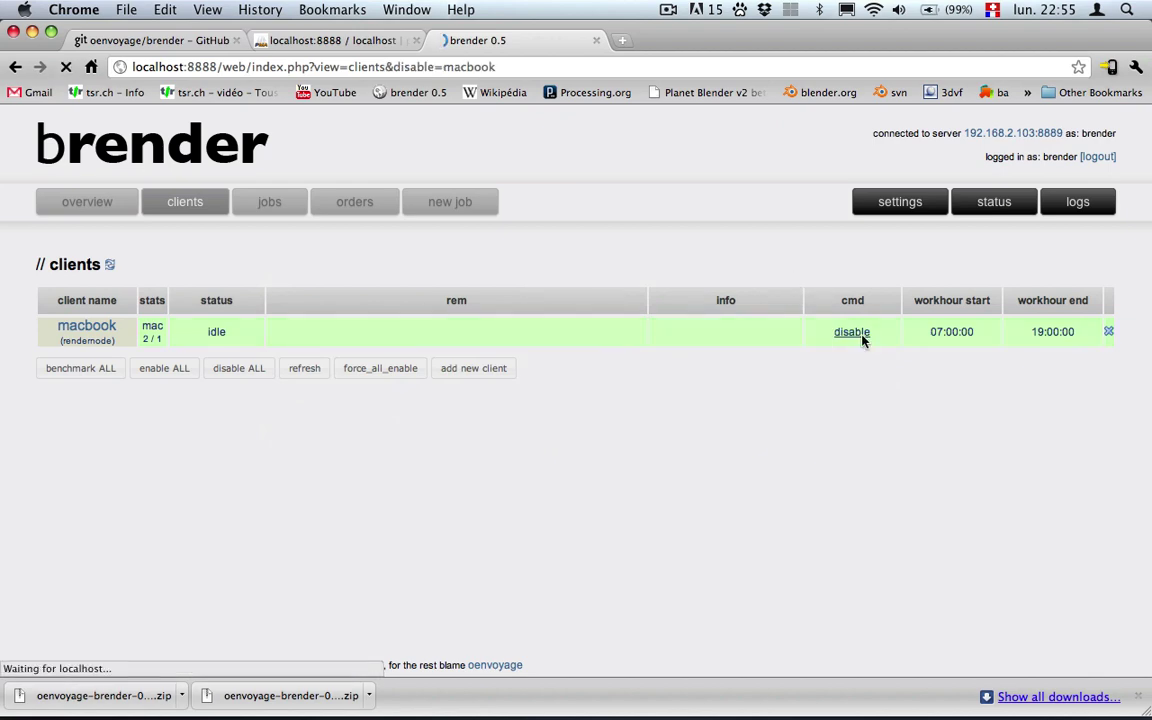
key(super+Tab)
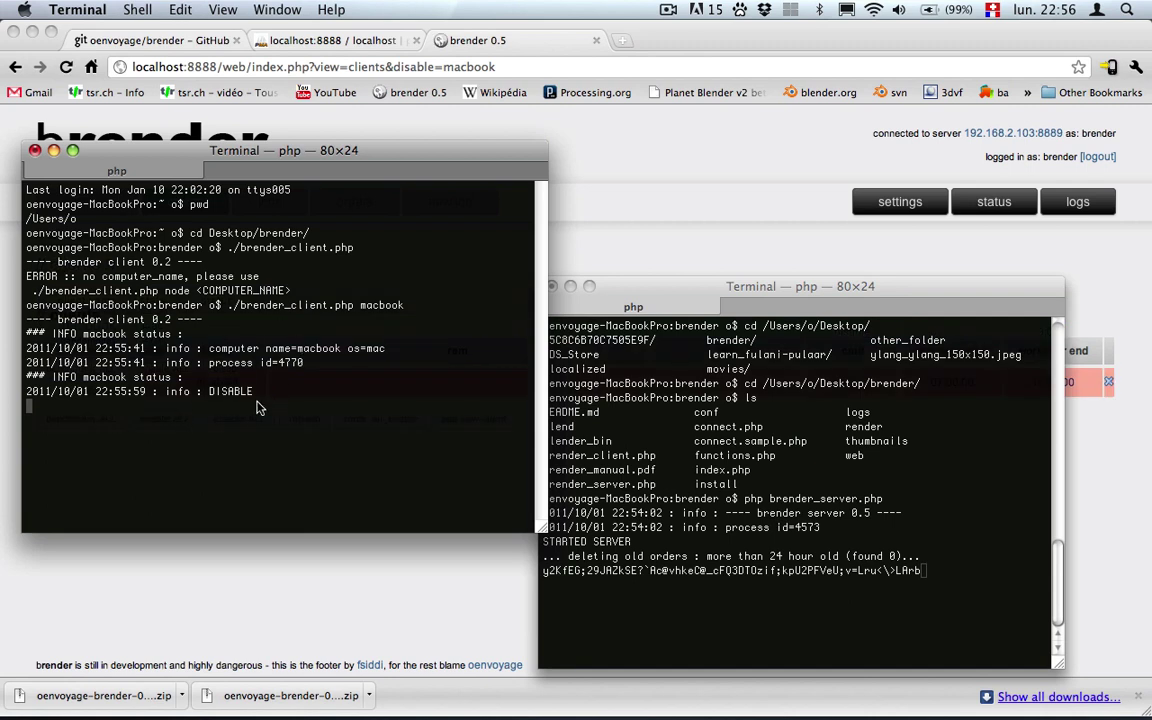
key(super+Tab)
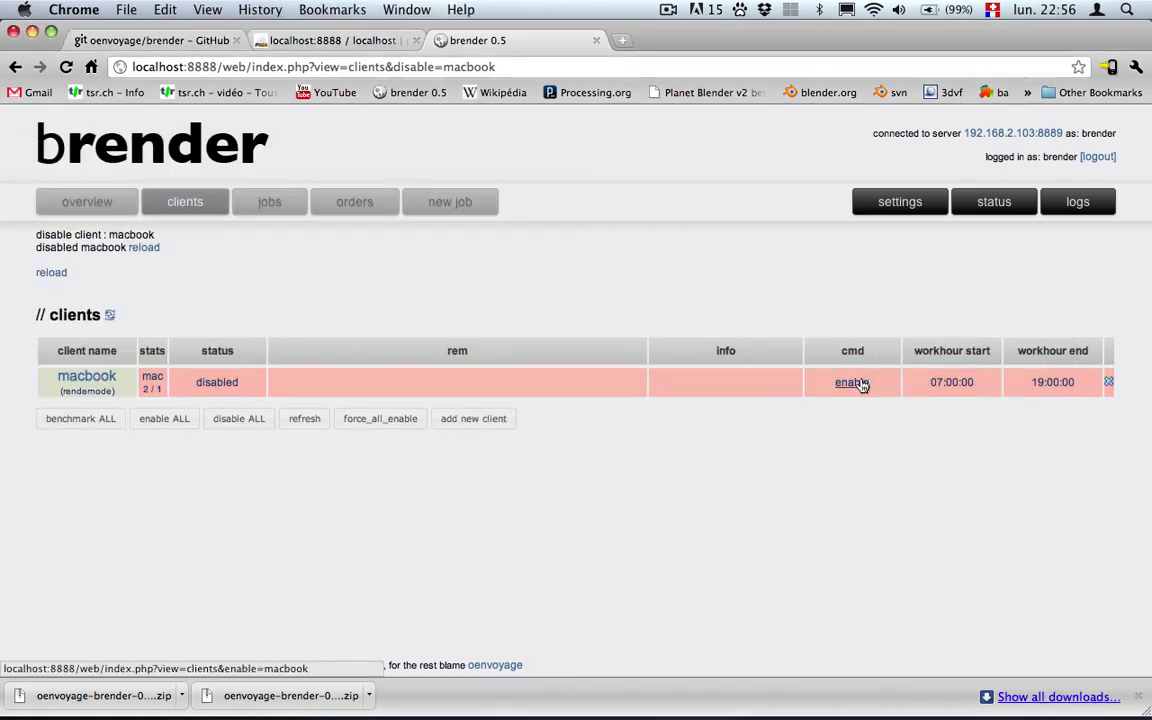
click(852, 382)
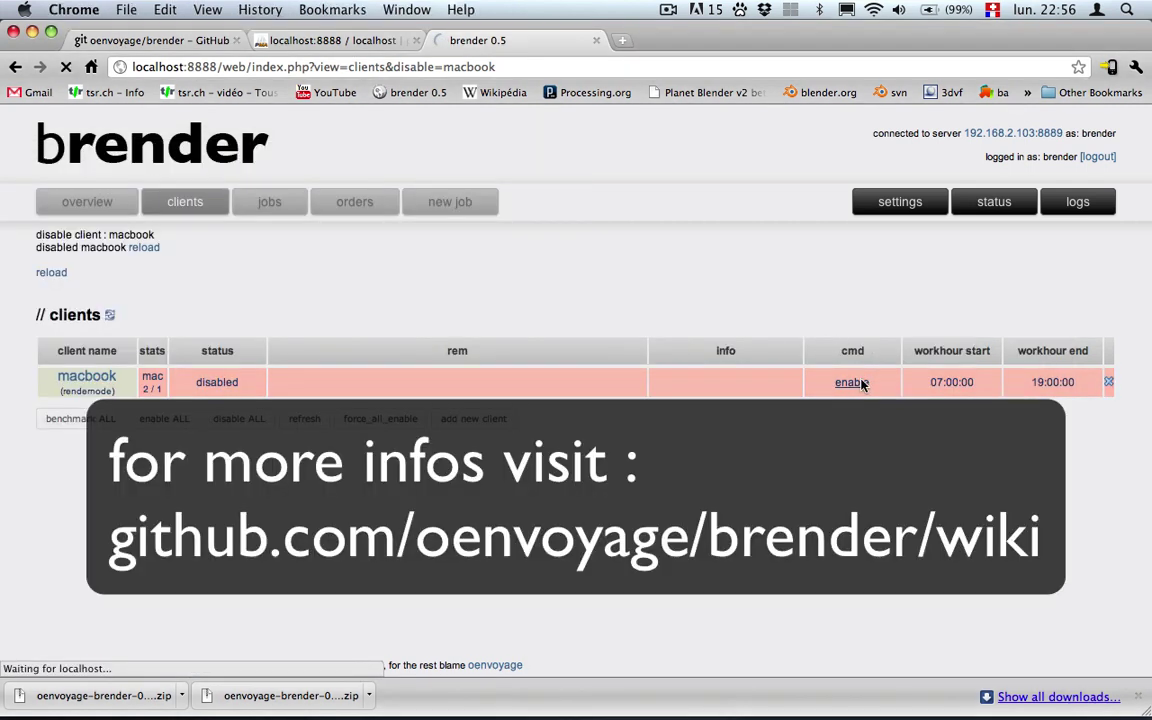